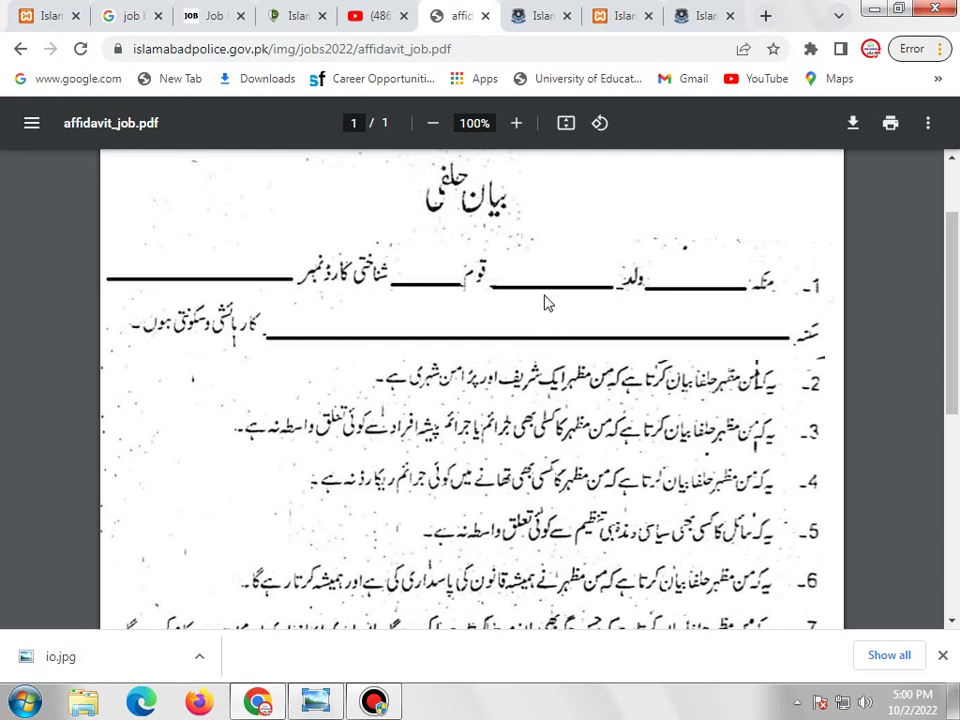
# Look over the careers page and the recruitment portal login page's sign-up prompt.
pyautogui.click(535, 16)
pyautogui.scroll(-3, 647, 317)
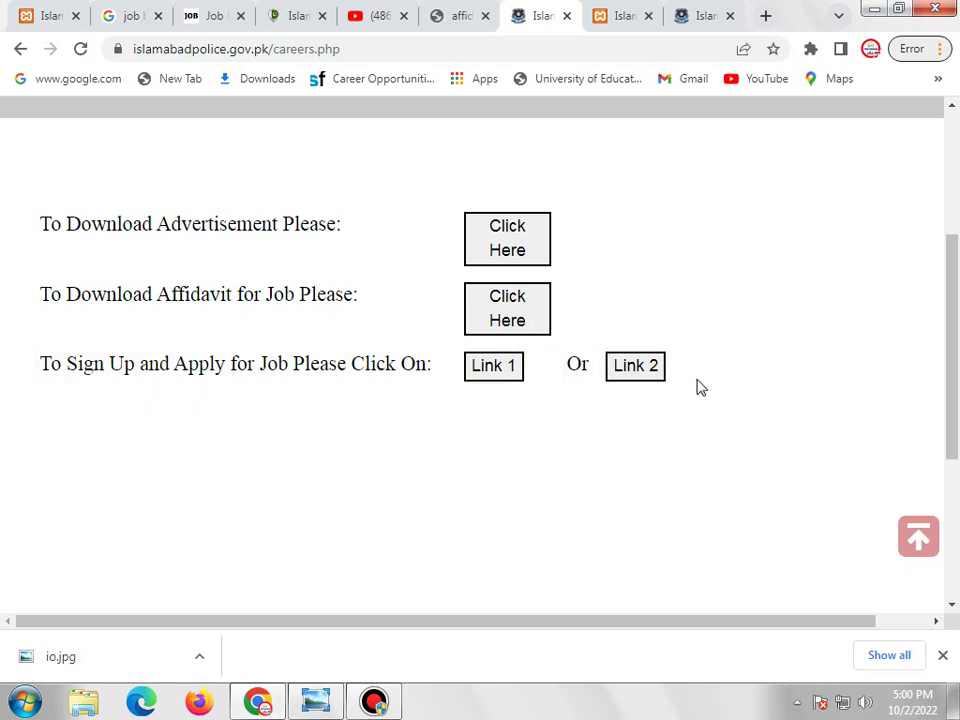
pyautogui.click(622, 16)
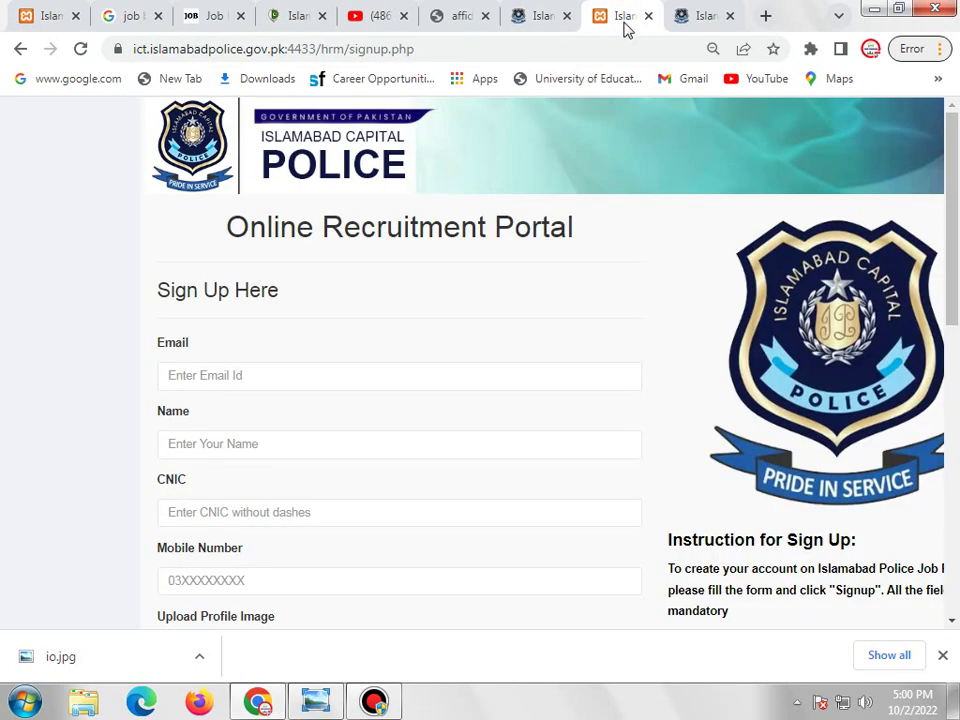
pyautogui.click(45, 15)
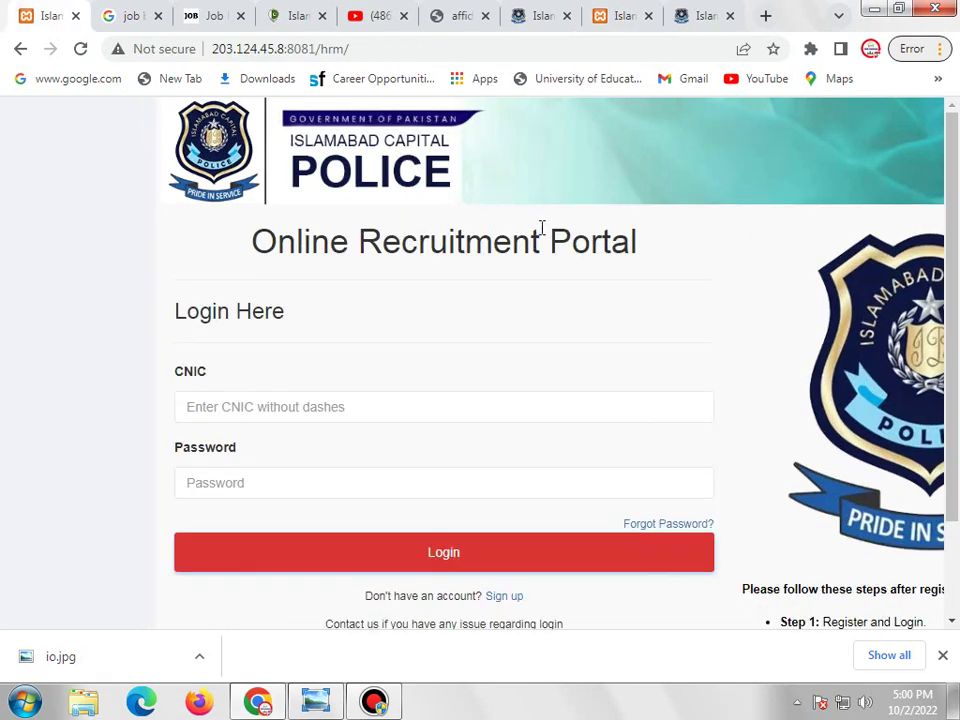
pyautogui.scroll(-2, 542, 229)
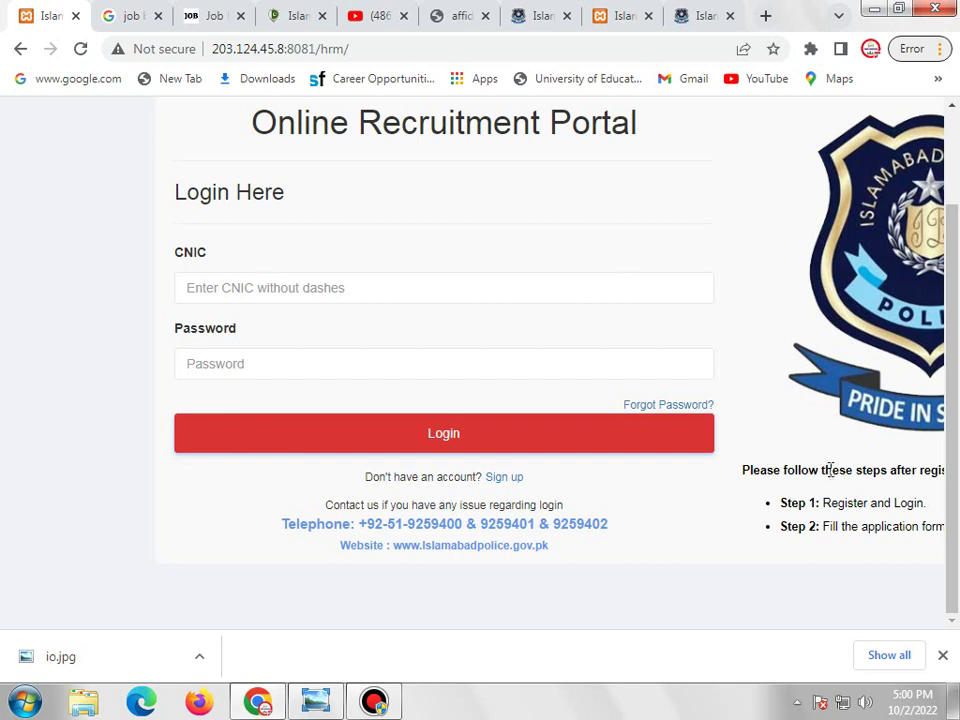
pyautogui.moveTo(340, 487); pyautogui.dragTo(542, 491)
pyautogui.click(315, 491)
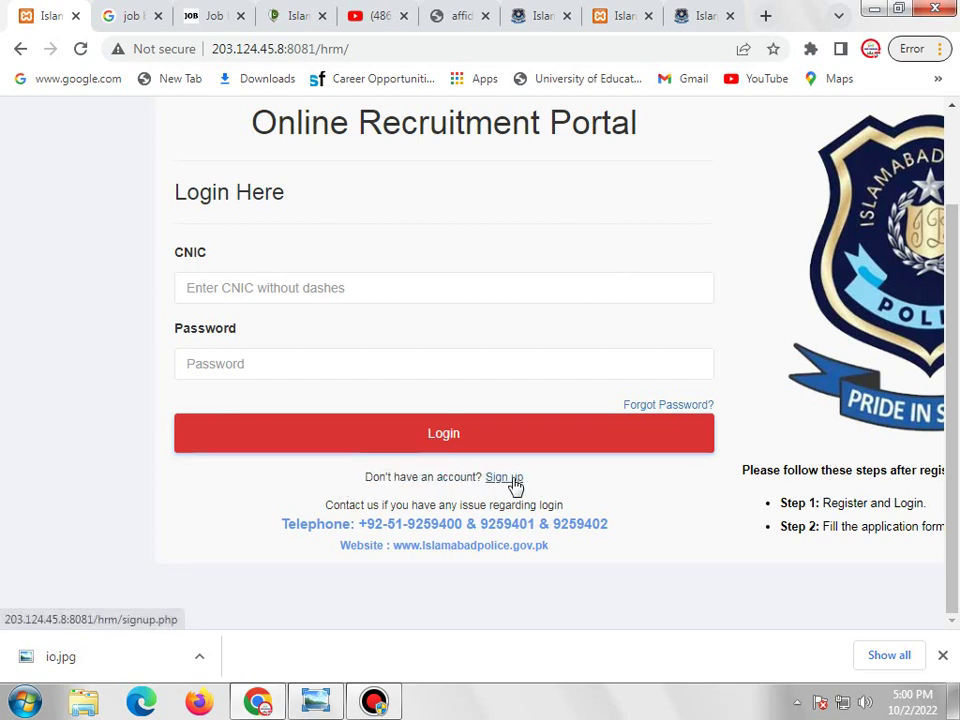
pyautogui.scroll(3, 525, 478)
pyautogui.scroll(-5, 761, 435)
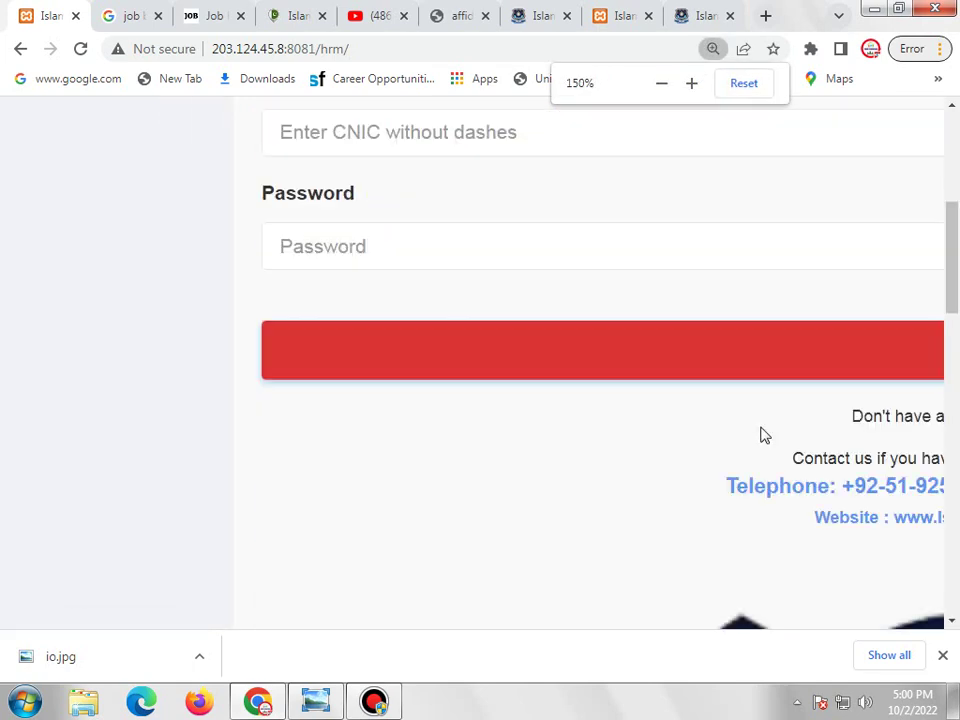
pyautogui.scroll(-1, 440, 585)
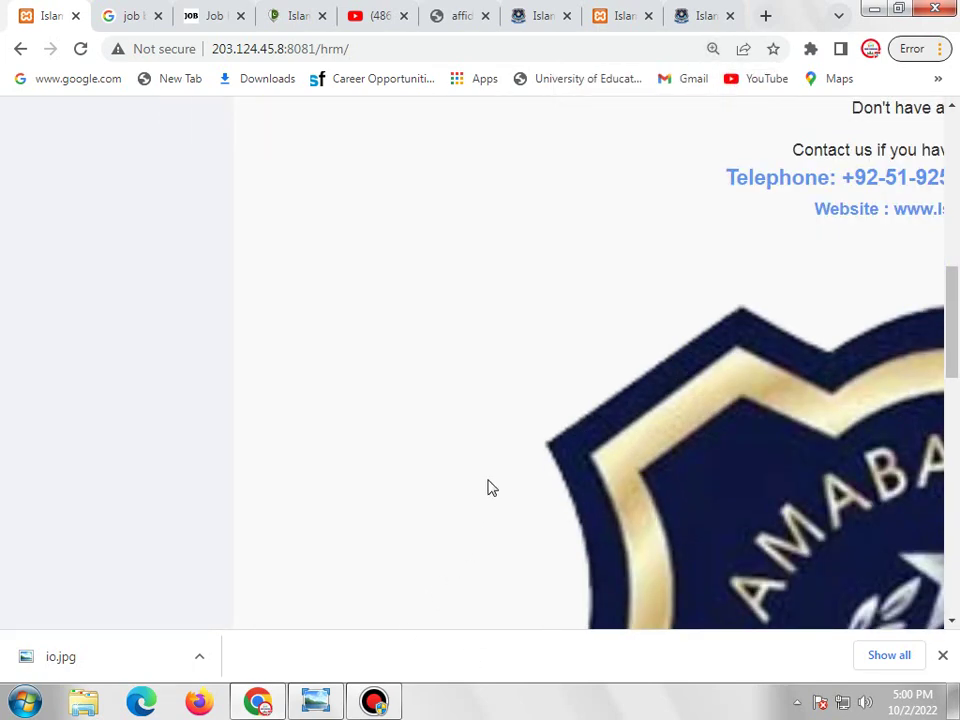
pyautogui.scroll(-3, 490, 487)
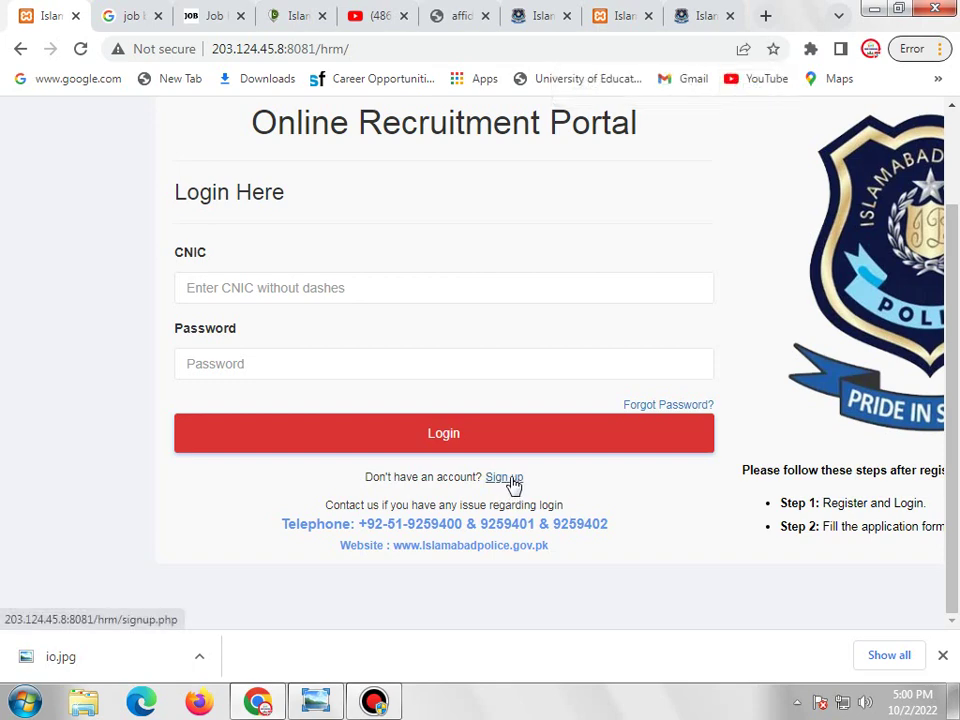
# Bring up the signup.php page and scroll through its empty account fields.
pyautogui.click(533, 15)
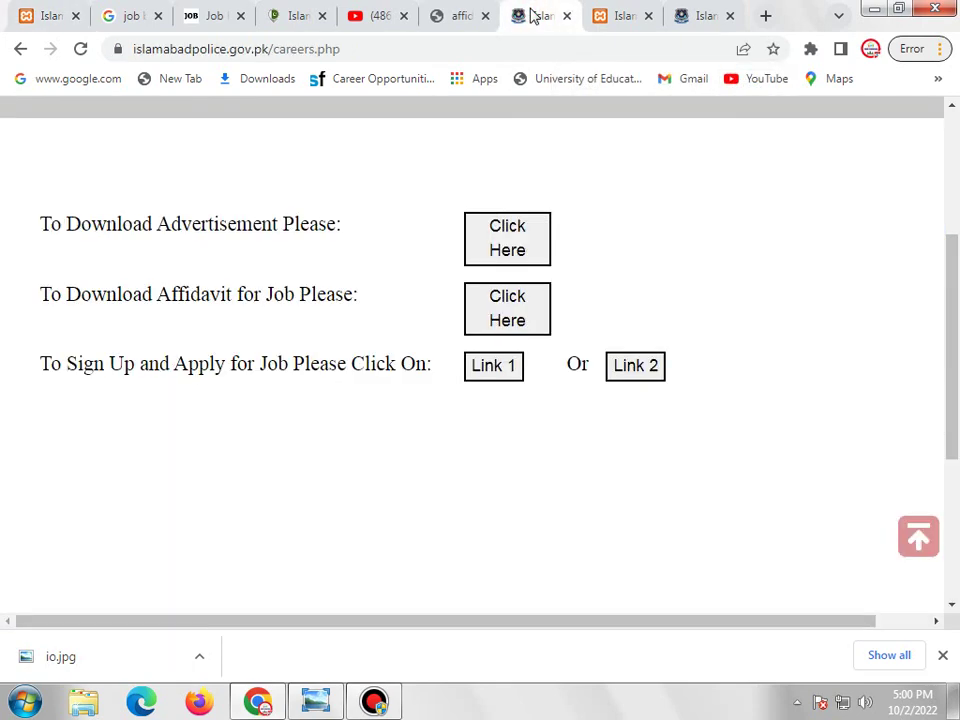
pyautogui.click(606, 14)
pyautogui.scroll(-1, 619, 272)
pyautogui.scroll(1, 620, 276)
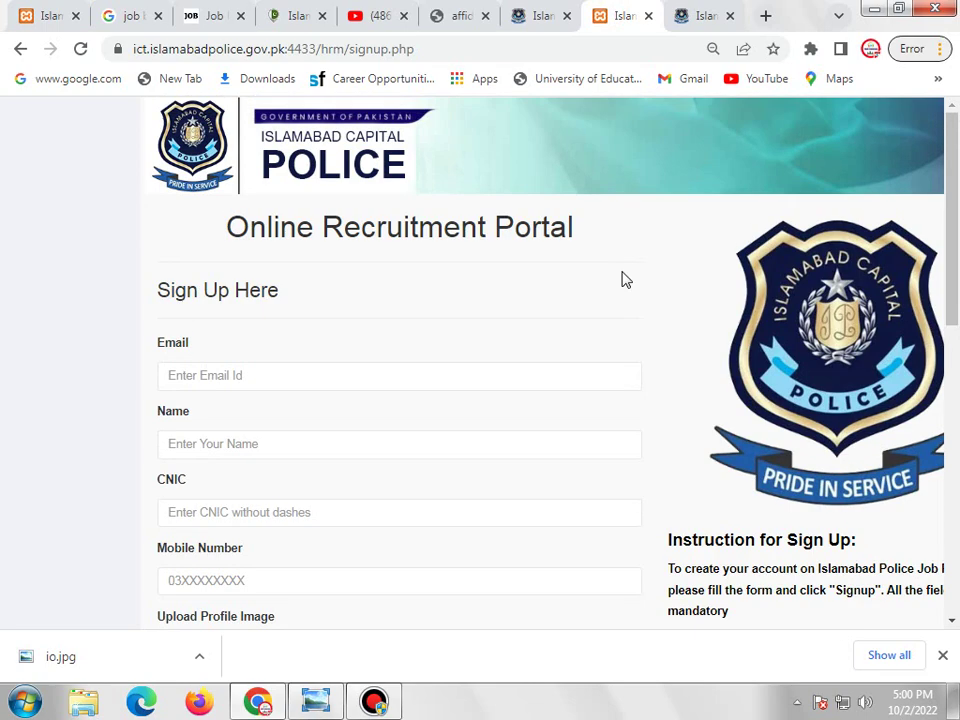
pyautogui.scroll(-6, 624, 280)
pyautogui.scroll(4, 540, 325)
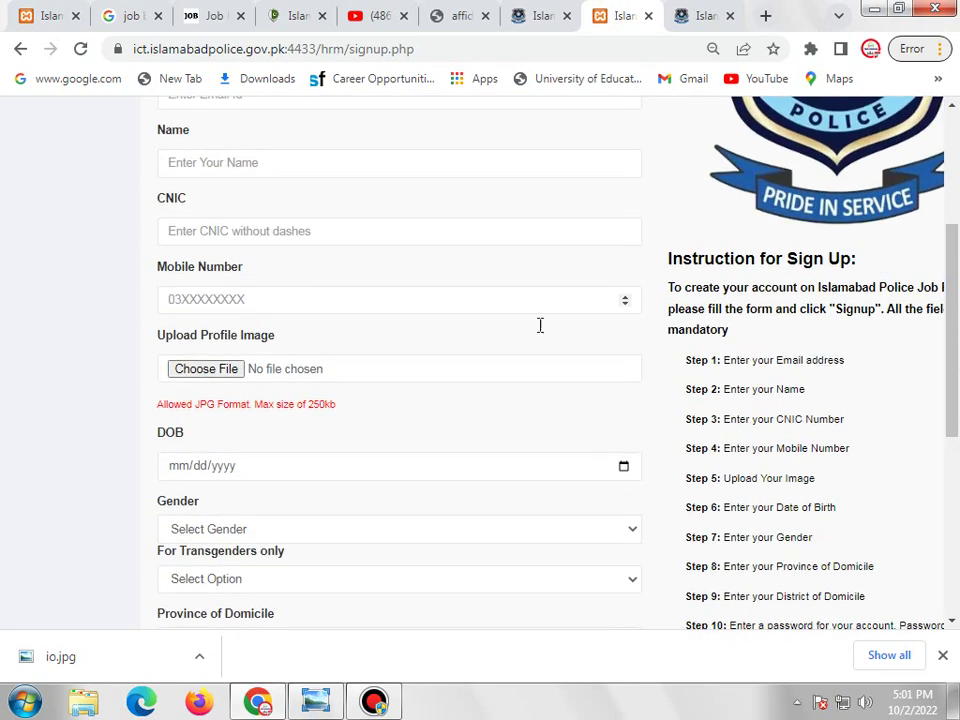
pyautogui.scroll(-1, 429, 437)
pyautogui.scroll(1, 369, 568)
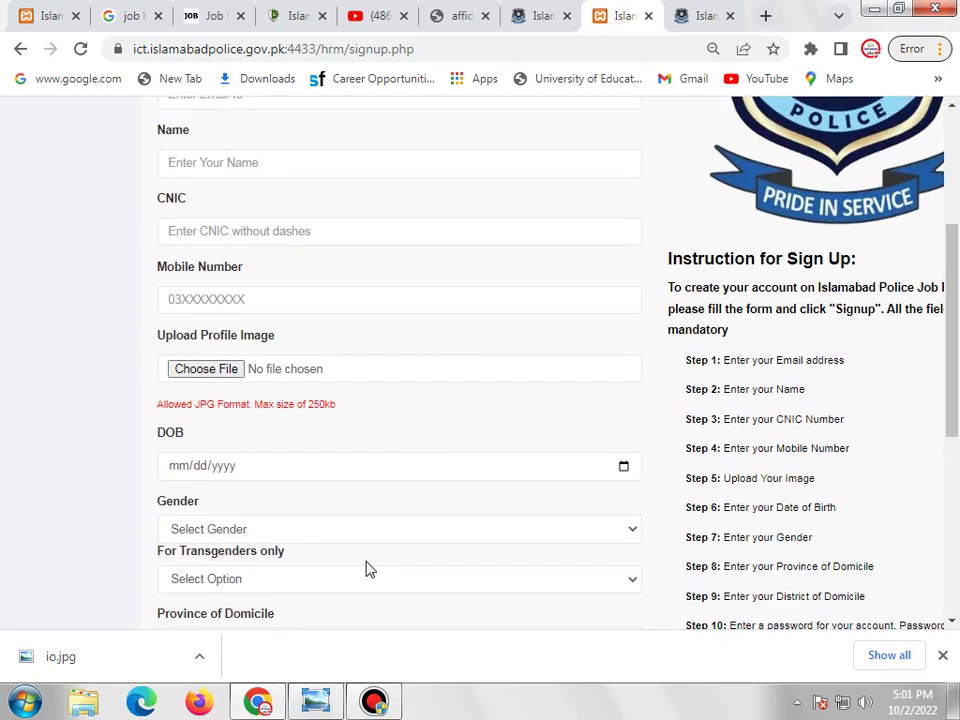
# Finish the sign-up details and attach oi.jpg as the profile image.
pyautogui.click(373, 700)
pyautogui.click(332, 667)
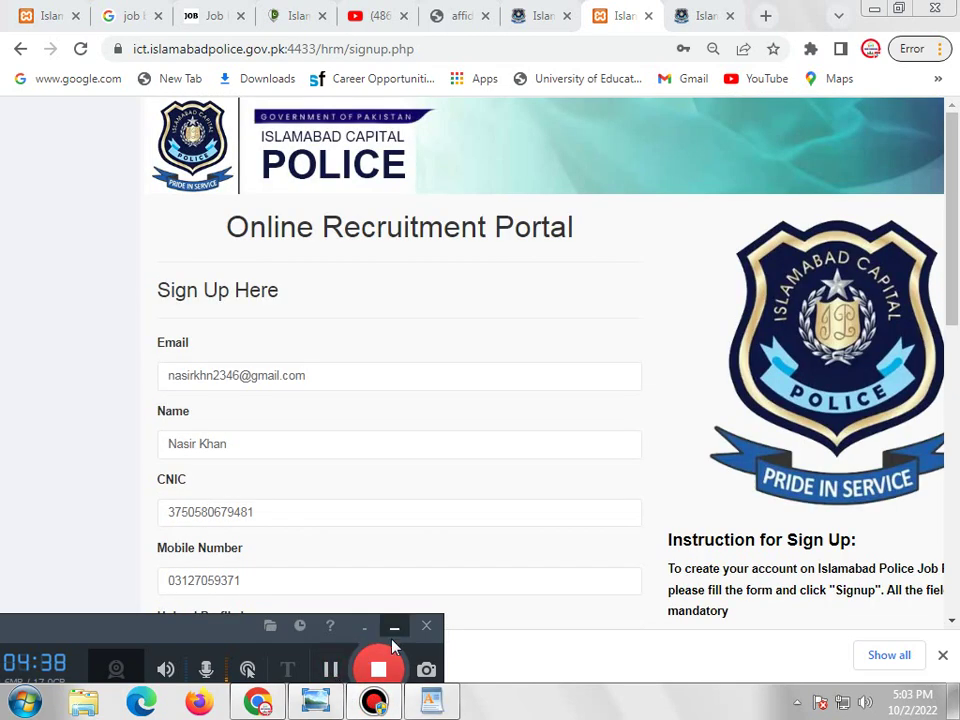
pyautogui.click(394, 628)
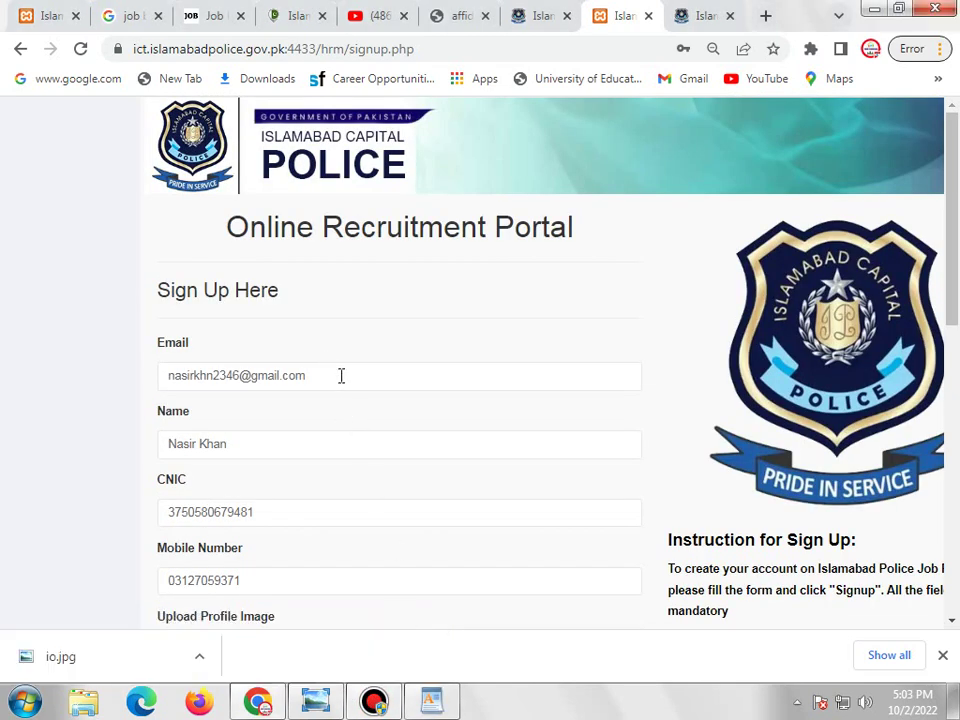
pyautogui.scroll(-1, 394, 470)
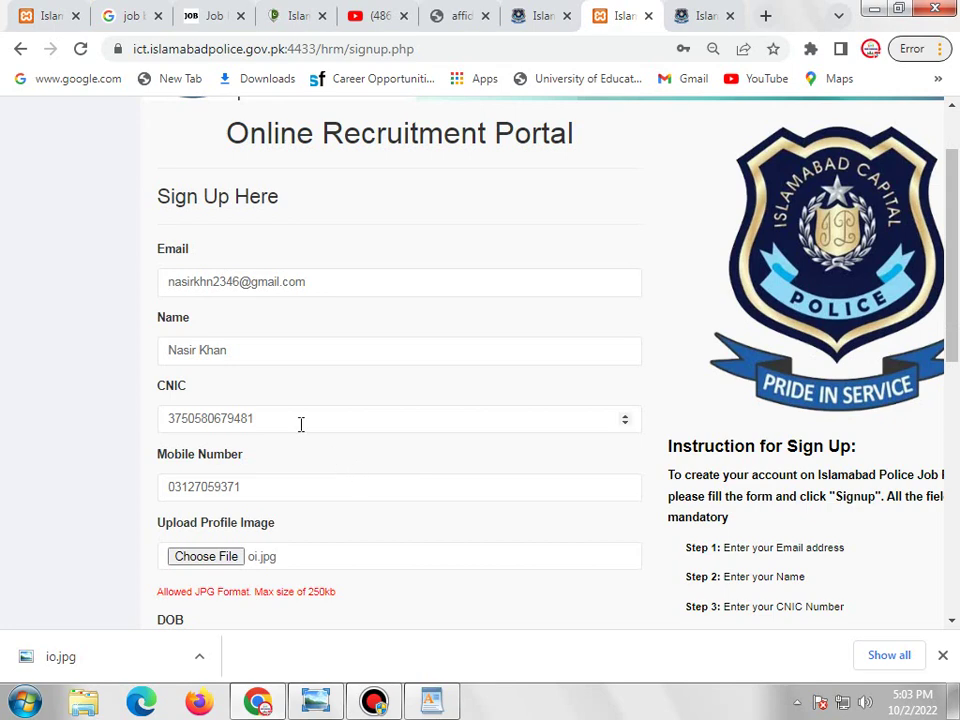
pyautogui.scroll(-1, 261, 485)
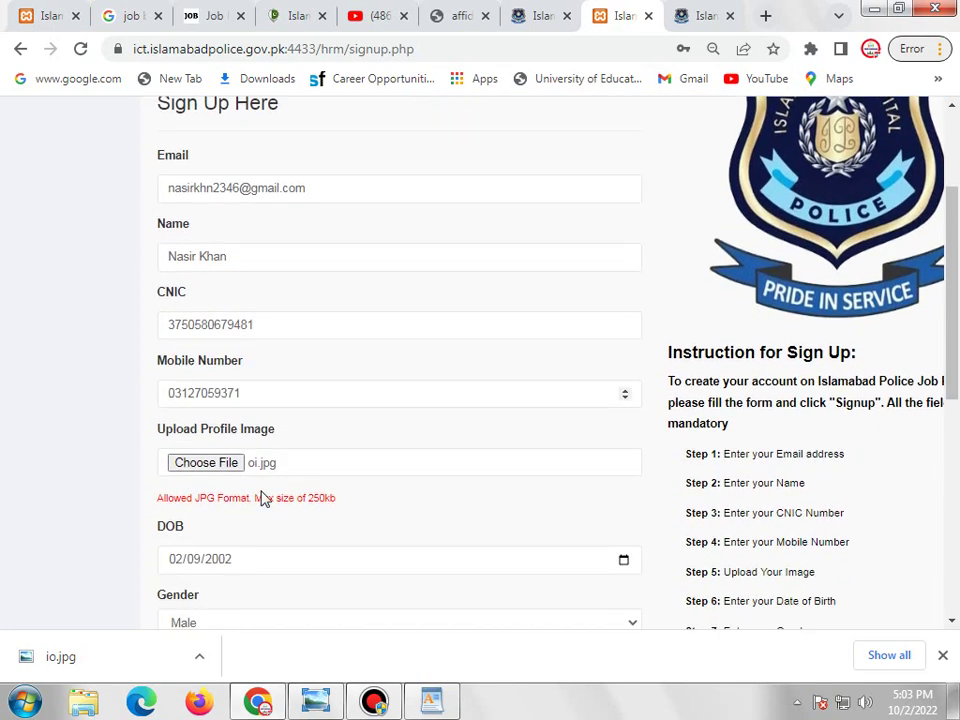
pyautogui.click(218, 463)
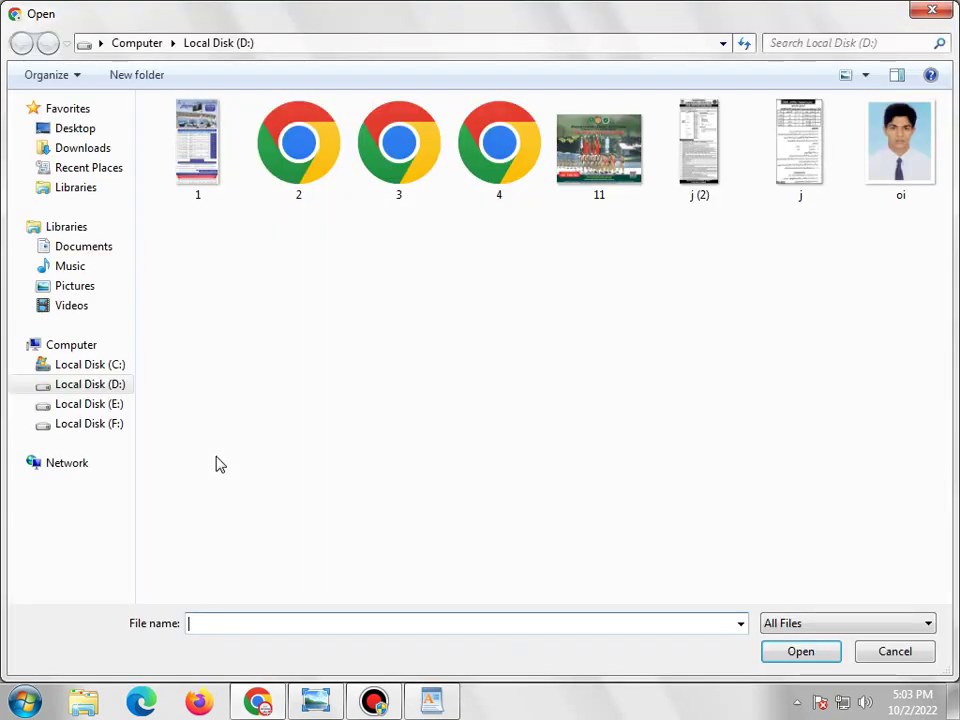
pyautogui.click(910, 150)
pyautogui.doubleClick(910, 150)
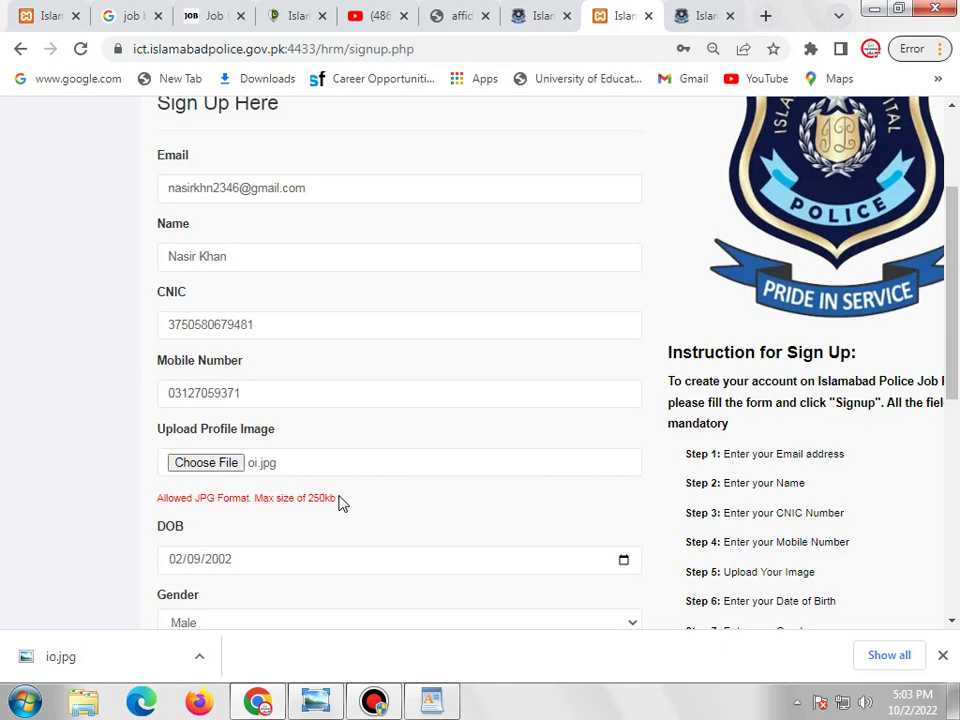
pyautogui.scroll(-2, 338, 502)
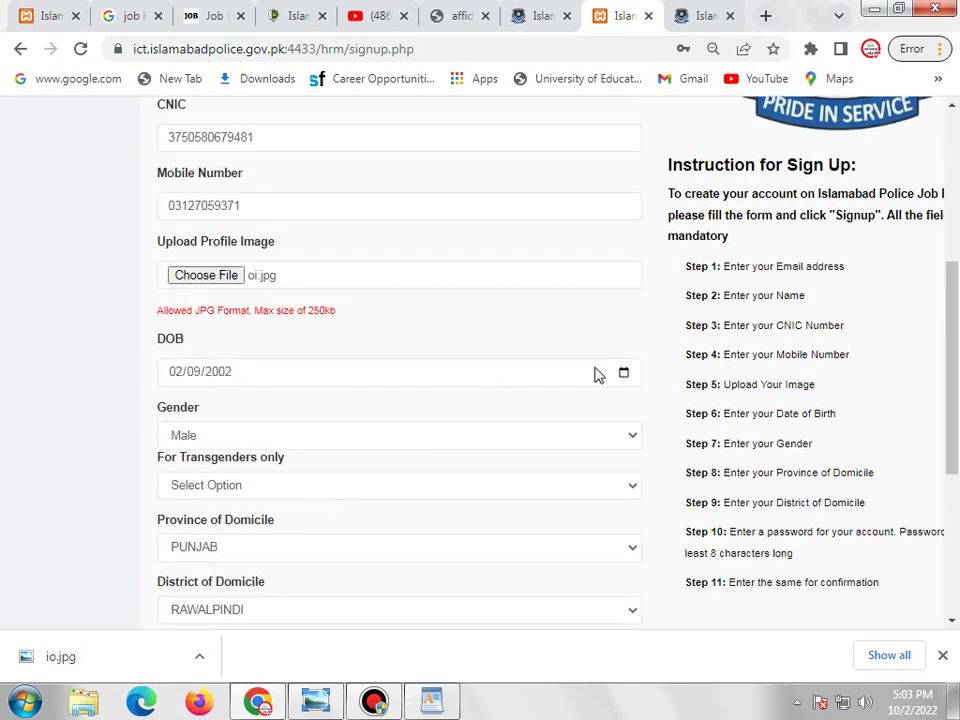
pyautogui.click(626, 375)
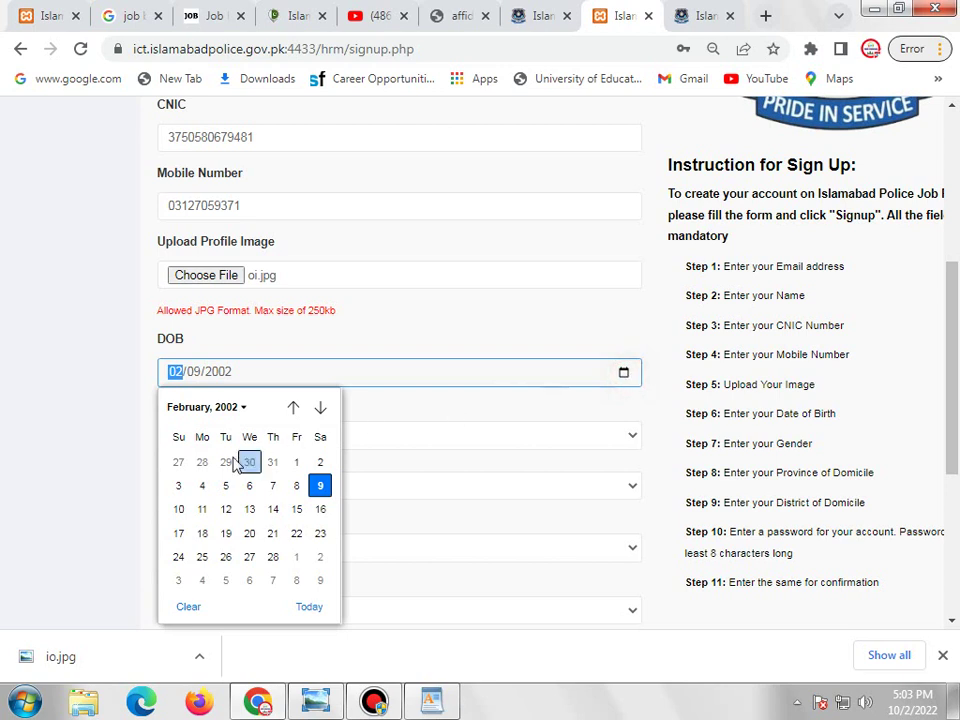
pyautogui.click(231, 410)
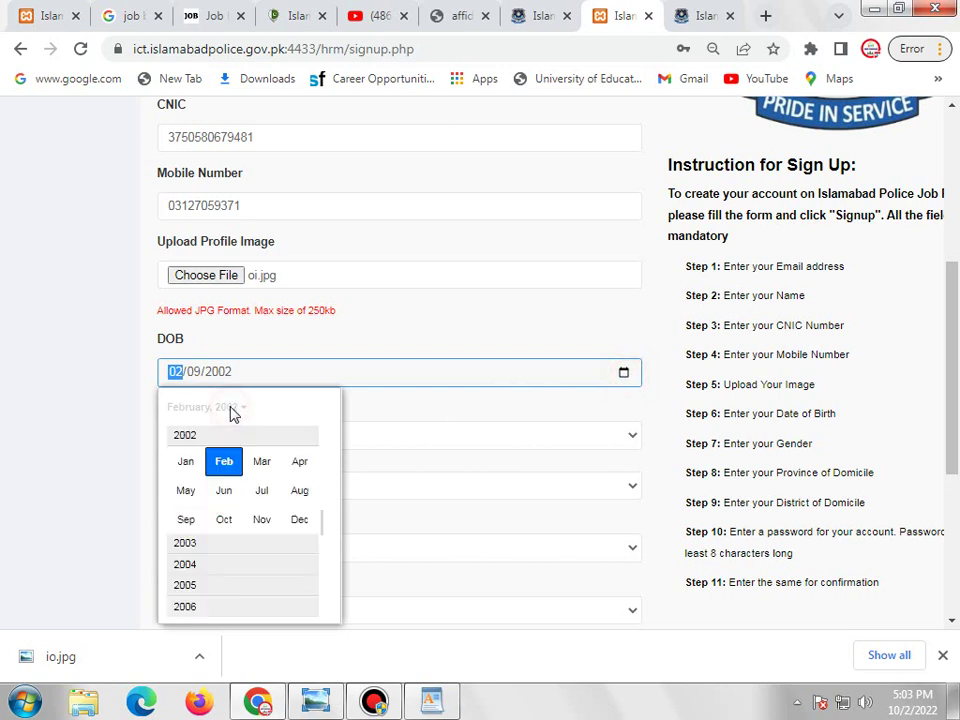
pyautogui.scroll(3, 228, 470)
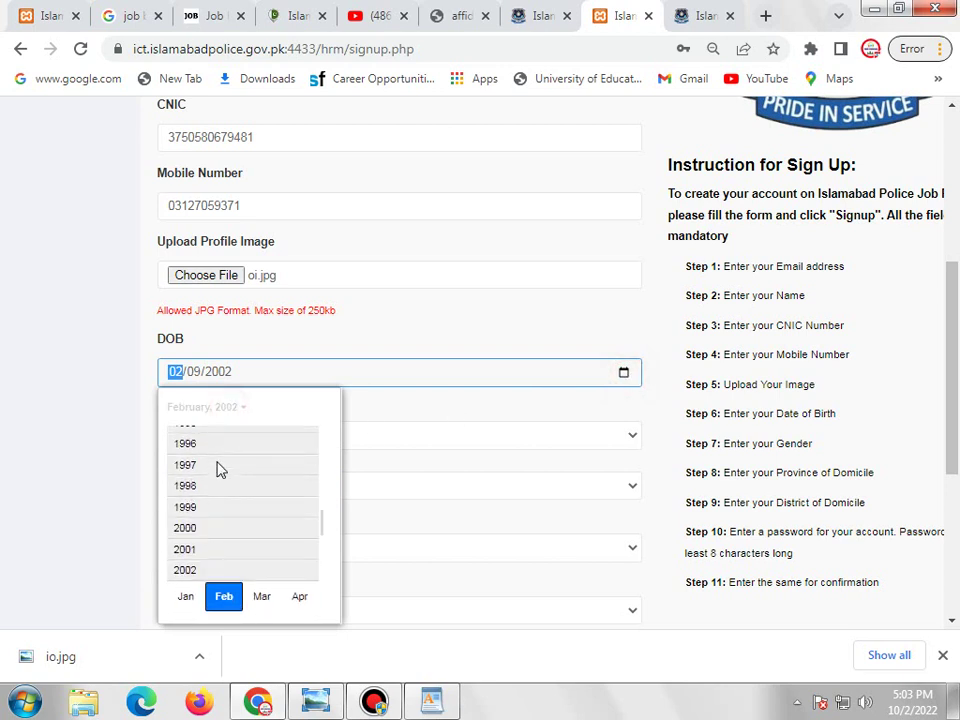
pyautogui.scroll(-1, 218, 468)
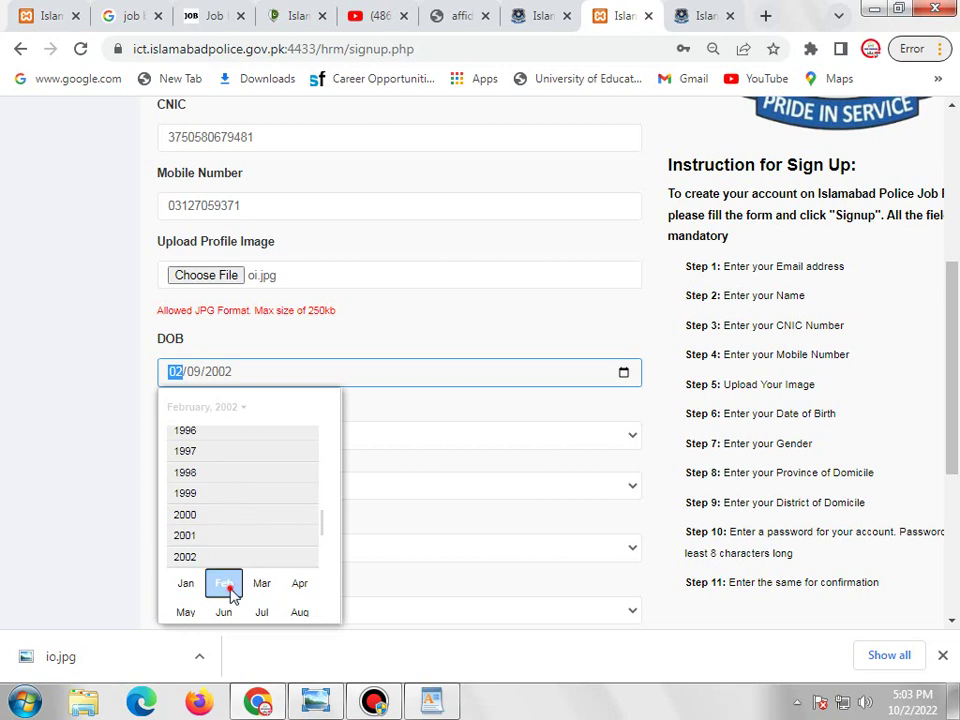
pyautogui.click(230, 592)
pyautogui.click(319, 512)
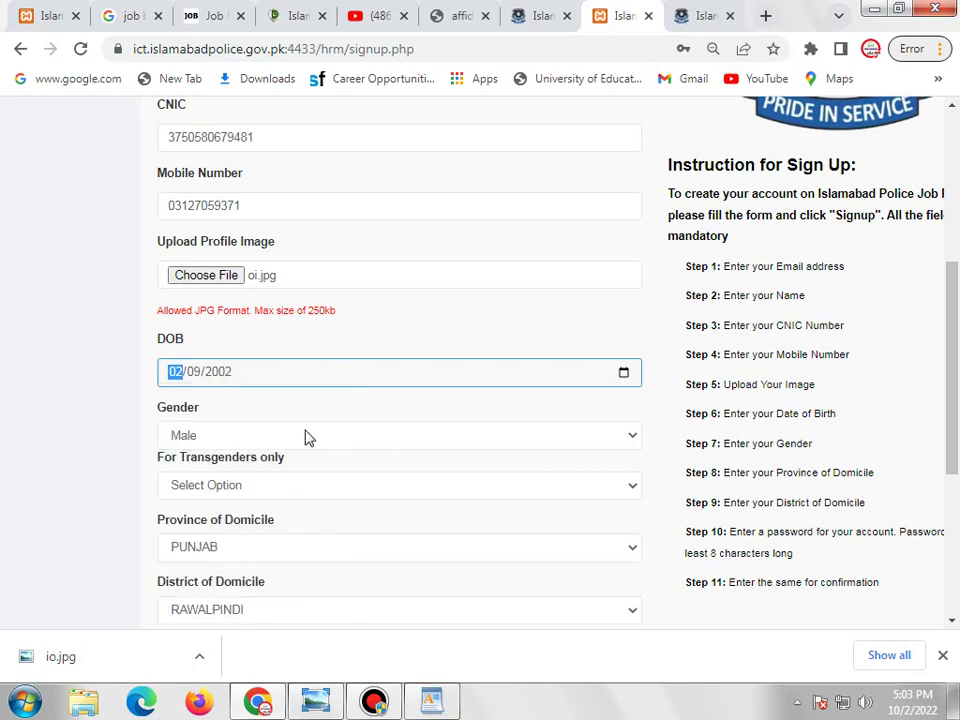
pyautogui.scroll(-1, 317, 450)
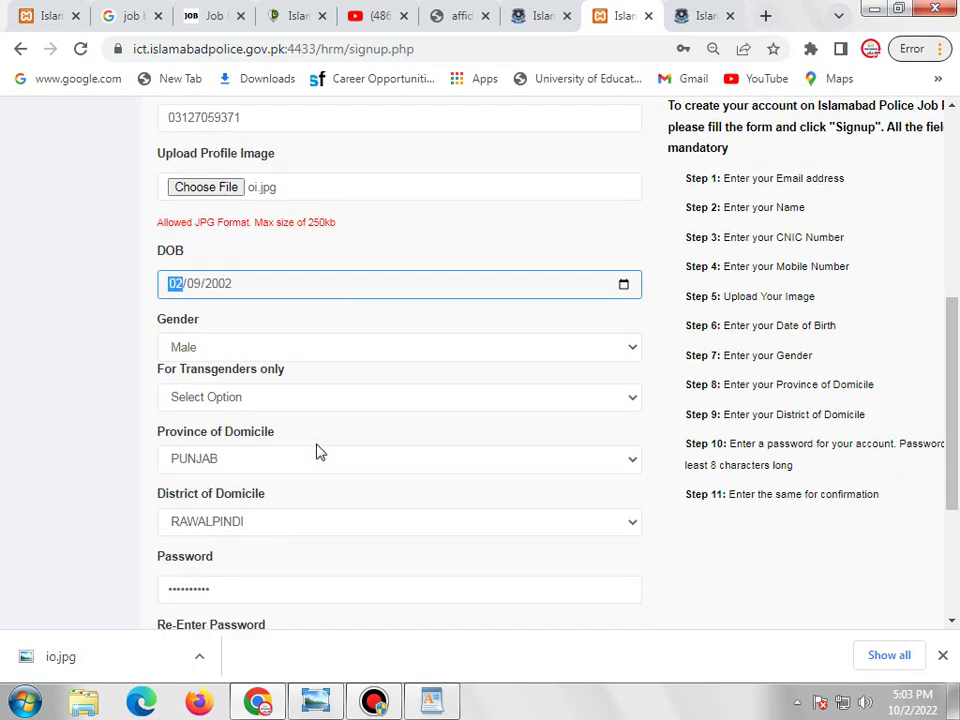
pyautogui.click(257, 341)
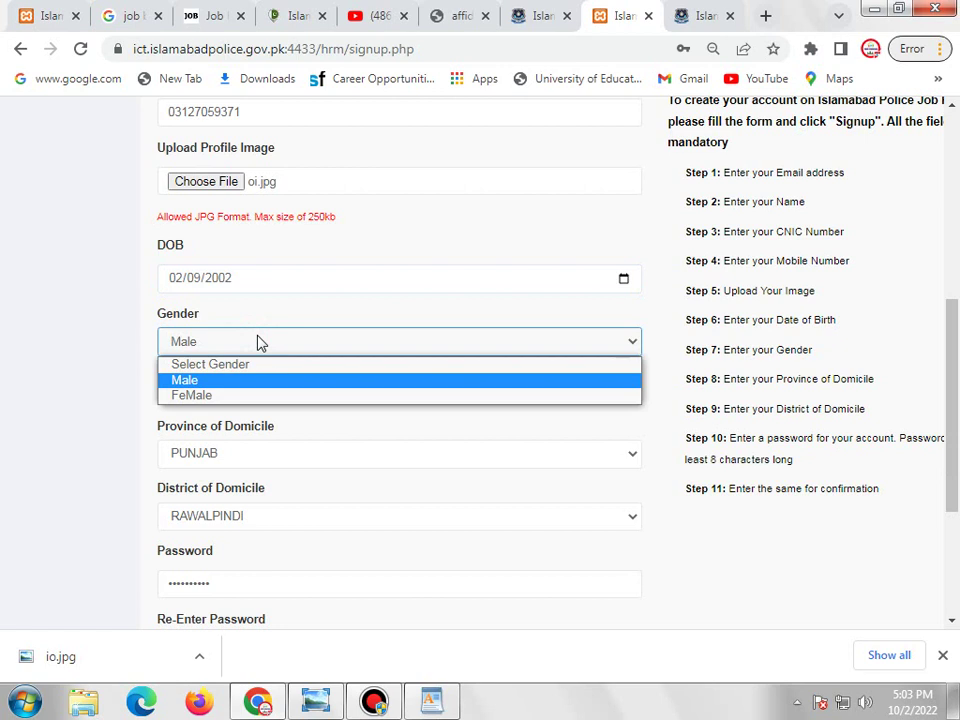
pyautogui.click(257, 341)
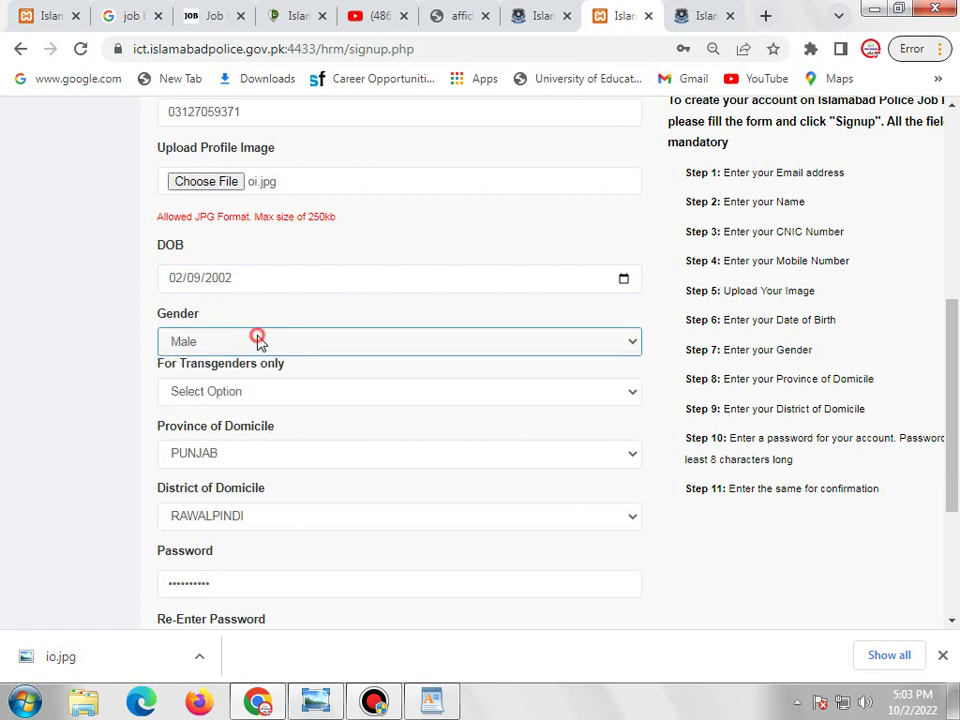
pyautogui.click(285, 395)
pyautogui.click(285, 393)
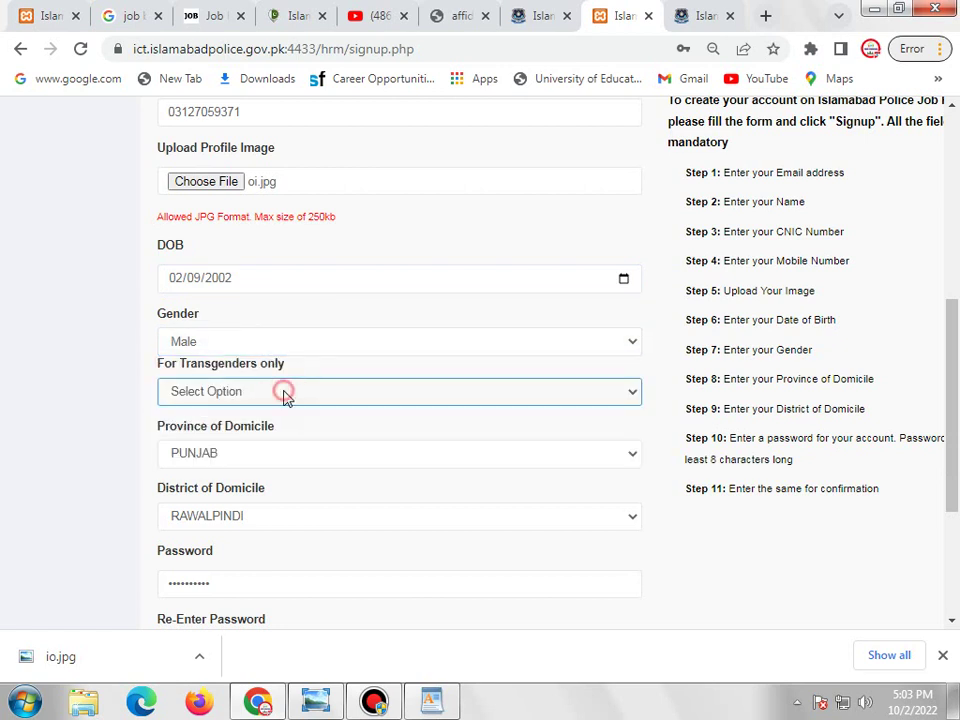
pyautogui.scroll(-2, 283, 394)
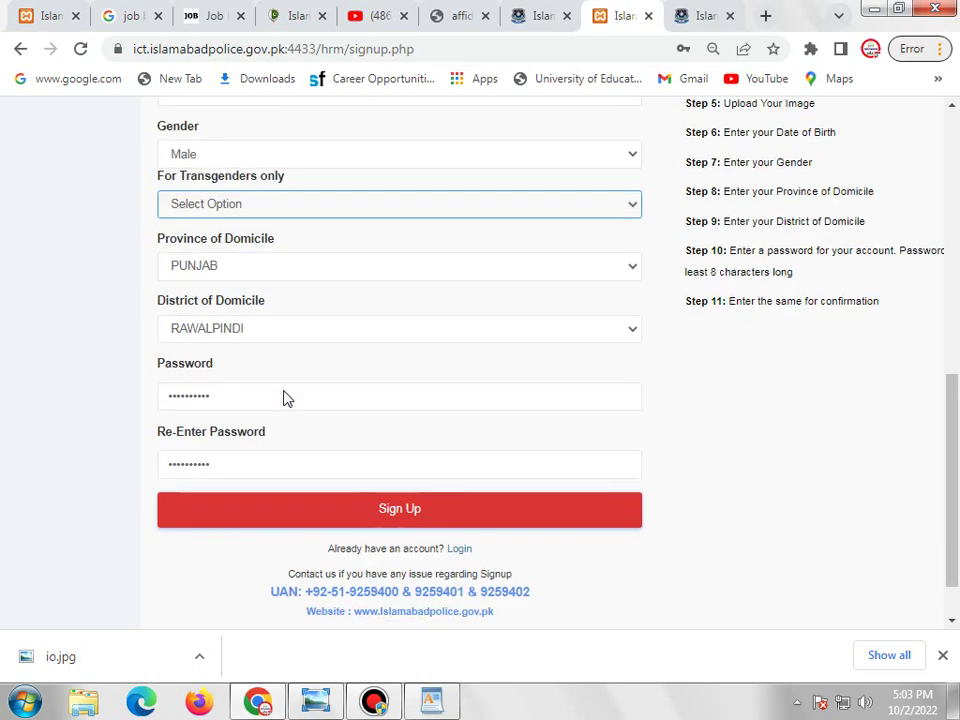
pyautogui.click(303, 268)
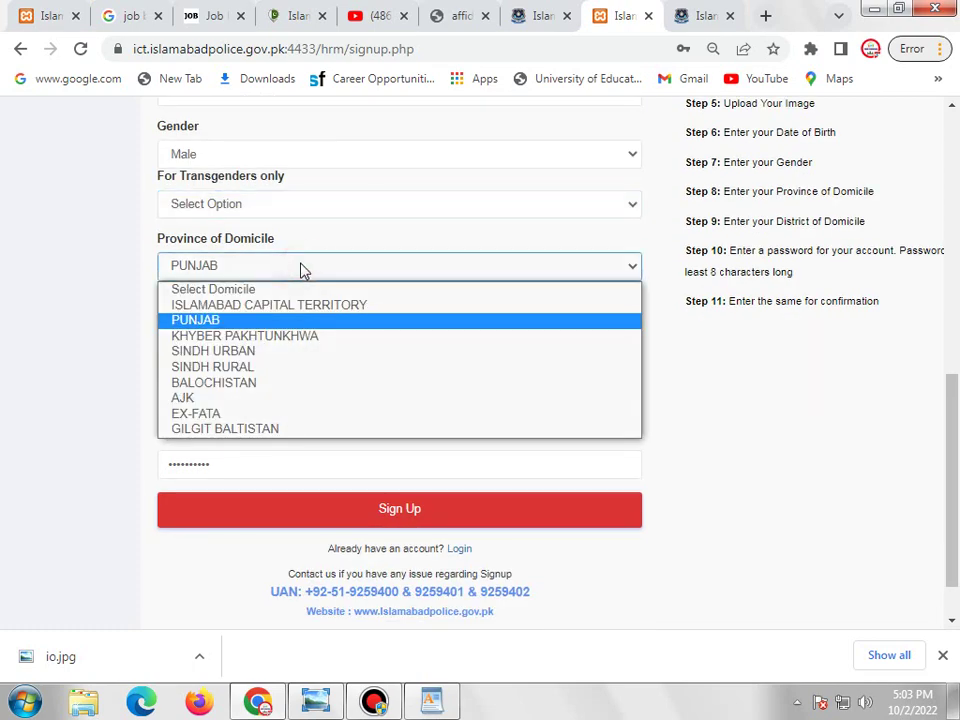
pyautogui.click(302, 268)
pyautogui.click(303, 330)
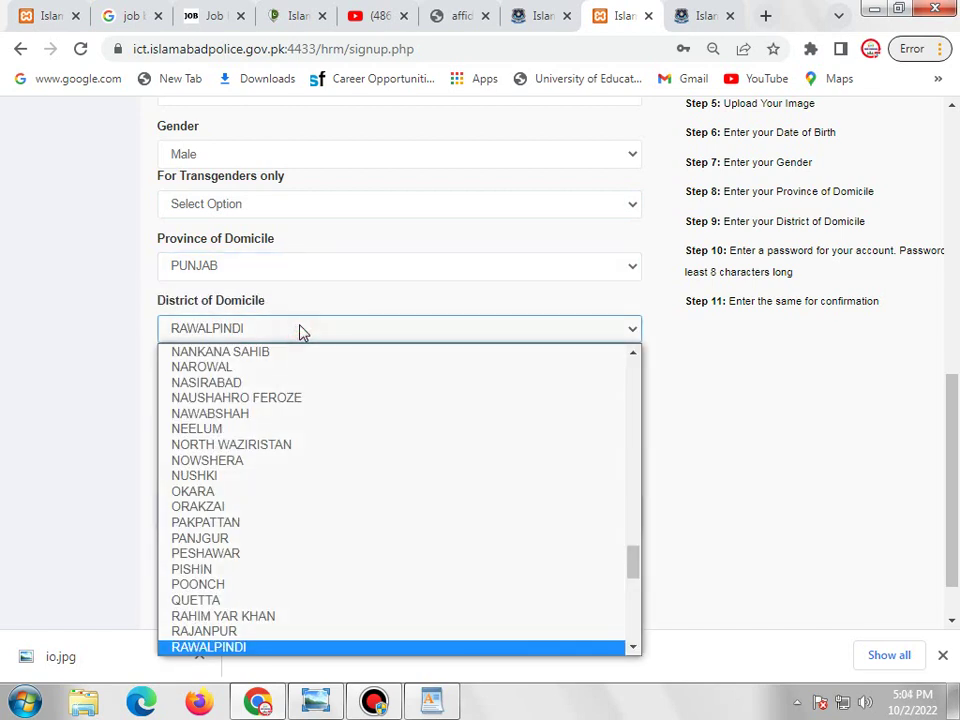
pyautogui.click(301, 329)
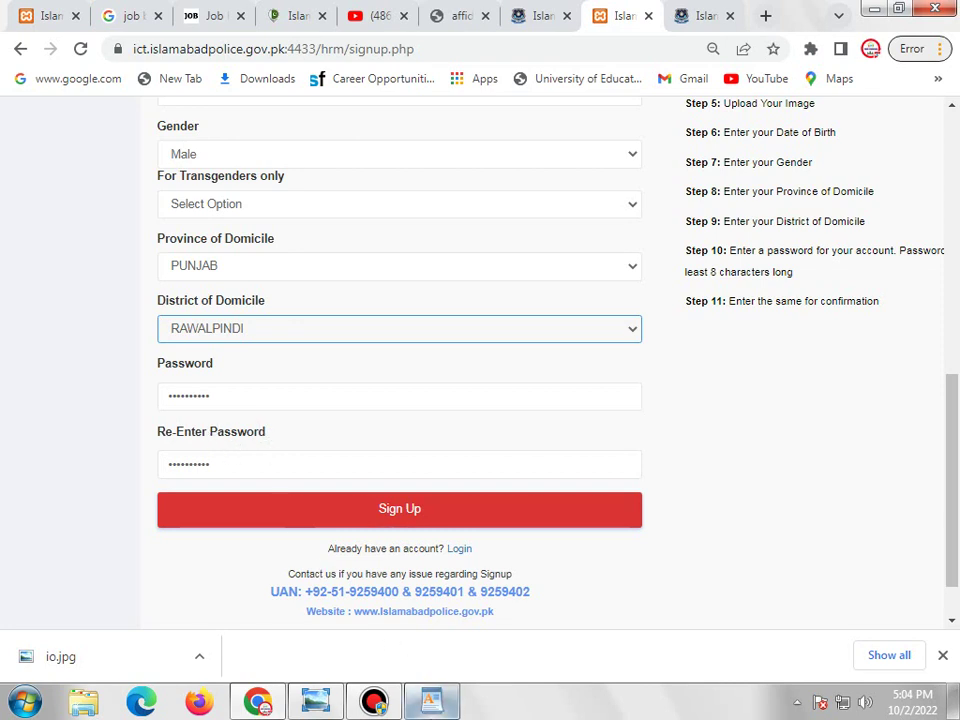
pyautogui.click(425, 628)
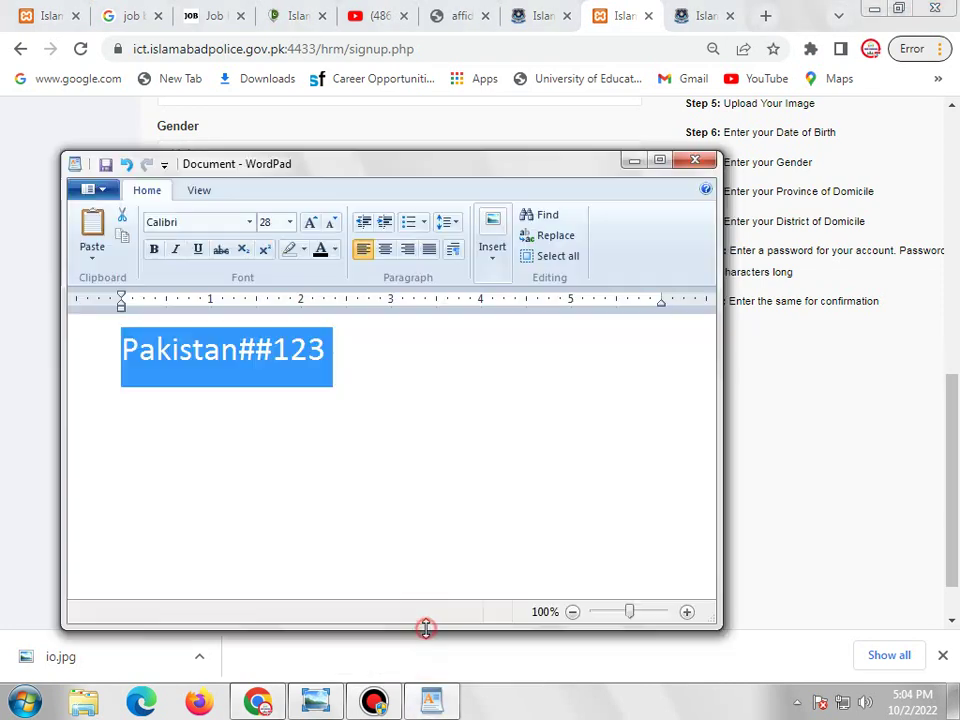
pyautogui.click(272, 398)
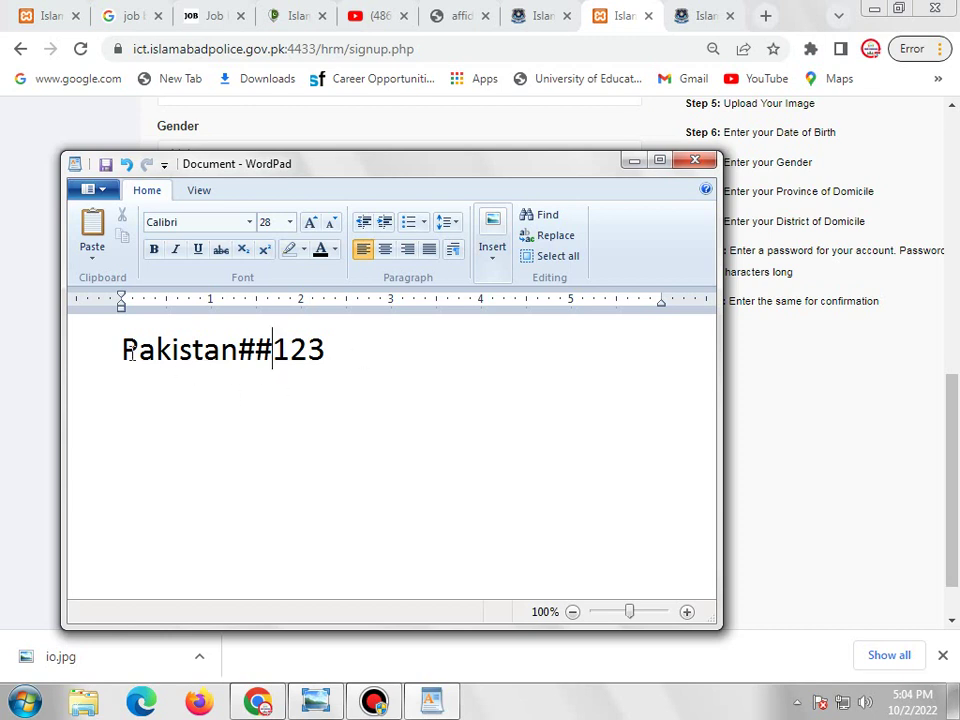
pyautogui.moveTo(120, 349); pyautogui.dragTo(96, 386)
pyautogui.moveTo(242, 361); pyautogui.dragTo(257, 366)
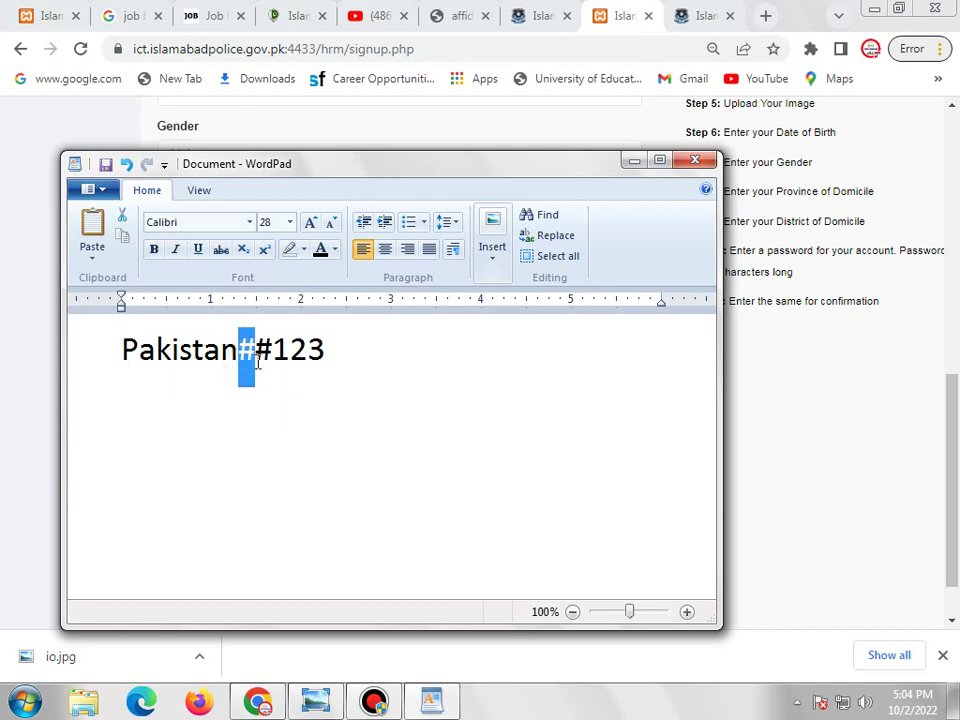
pyautogui.click(356, 366)
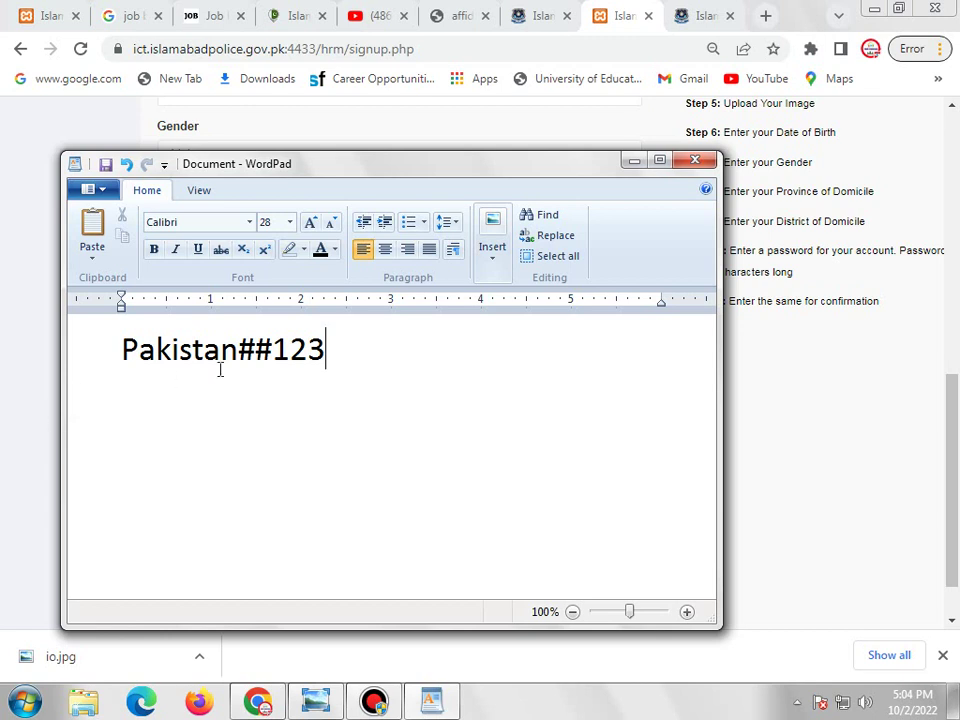
pyautogui.click(28, 427)
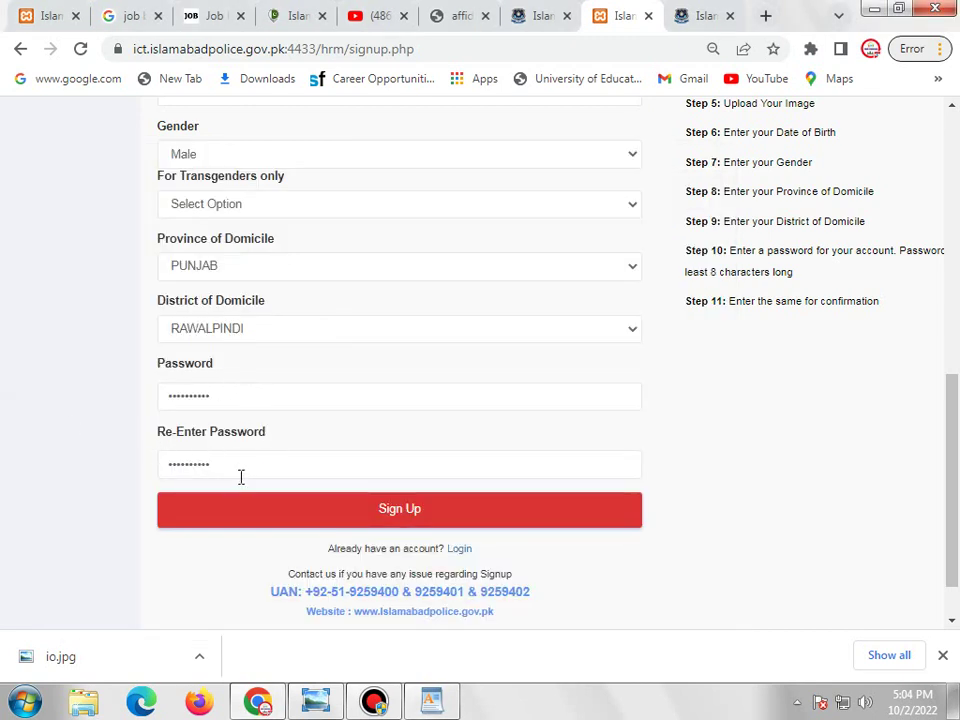
# Submit the sign-up, then log in with the registered CNIC and password.
pyautogui.click(396, 513)
pyautogui.moveTo(335, 678)
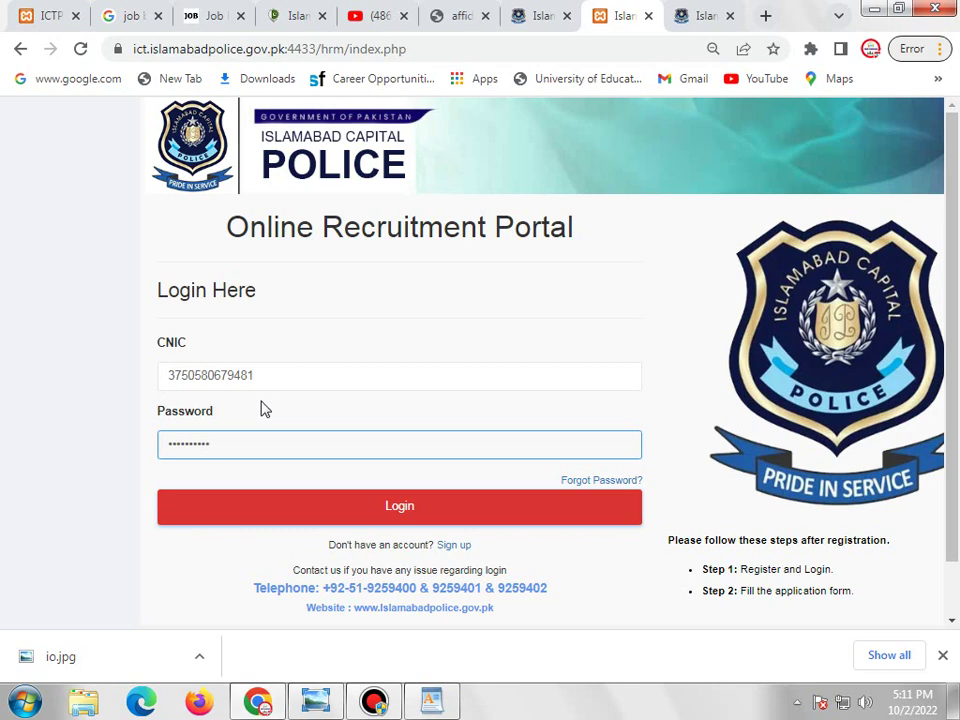
pyautogui.click(386, 508)
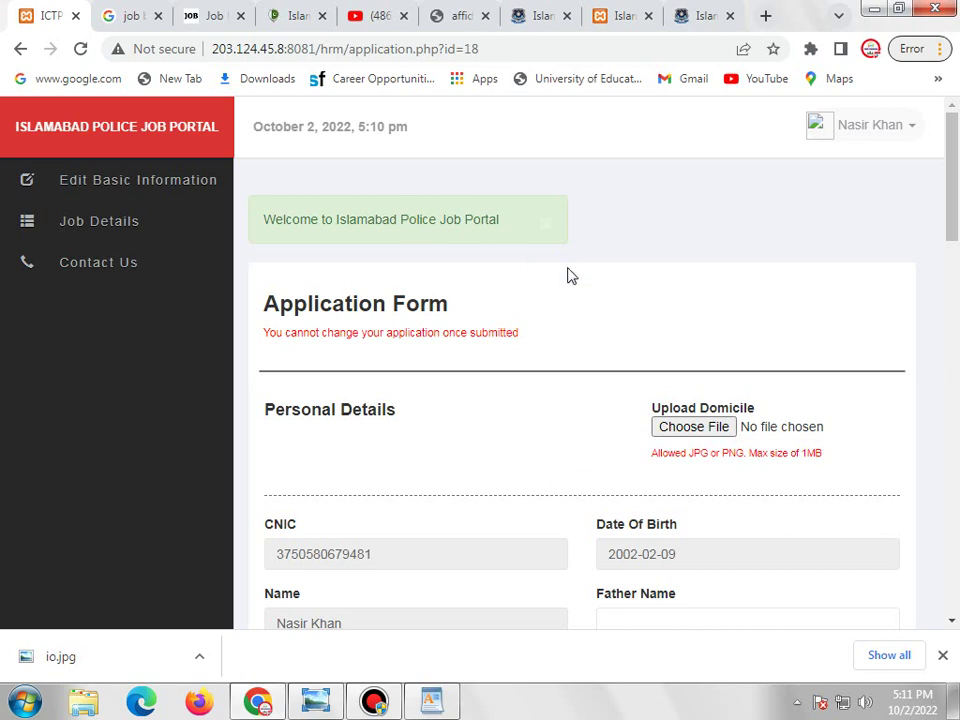
pyautogui.scroll(-1, 590, 330)
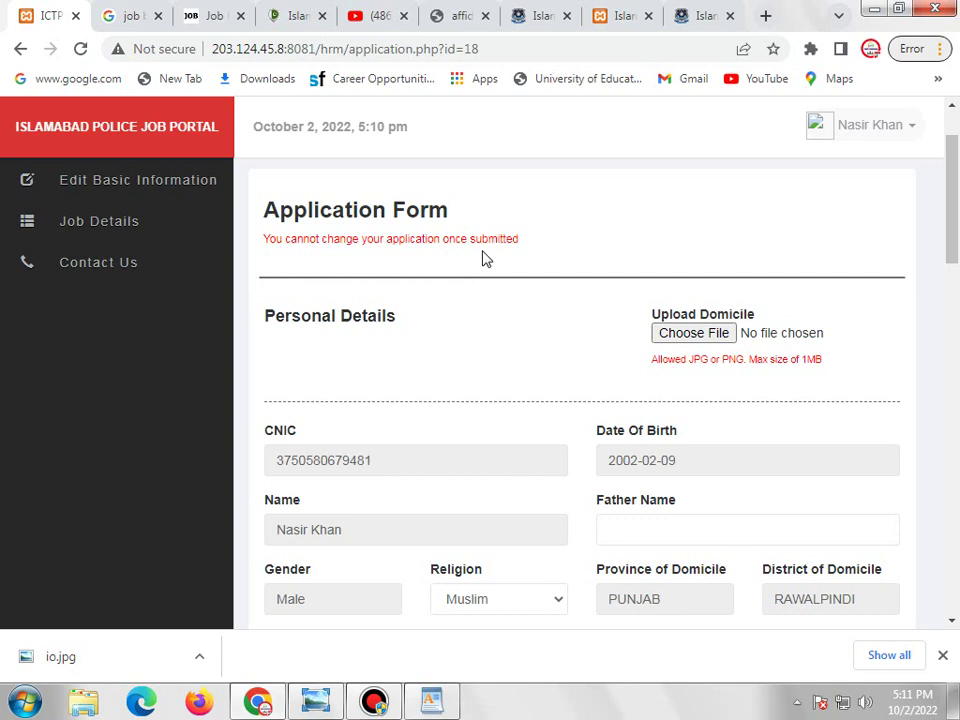
pyautogui.scroll(-10, 483, 257)
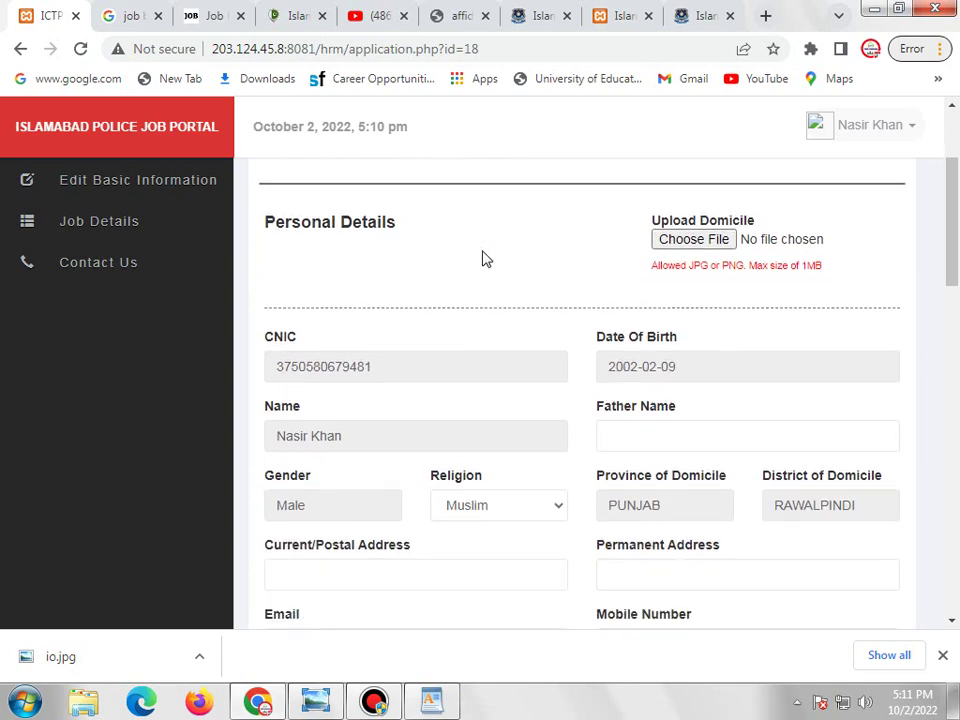
pyautogui.scroll(10, 626, 296)
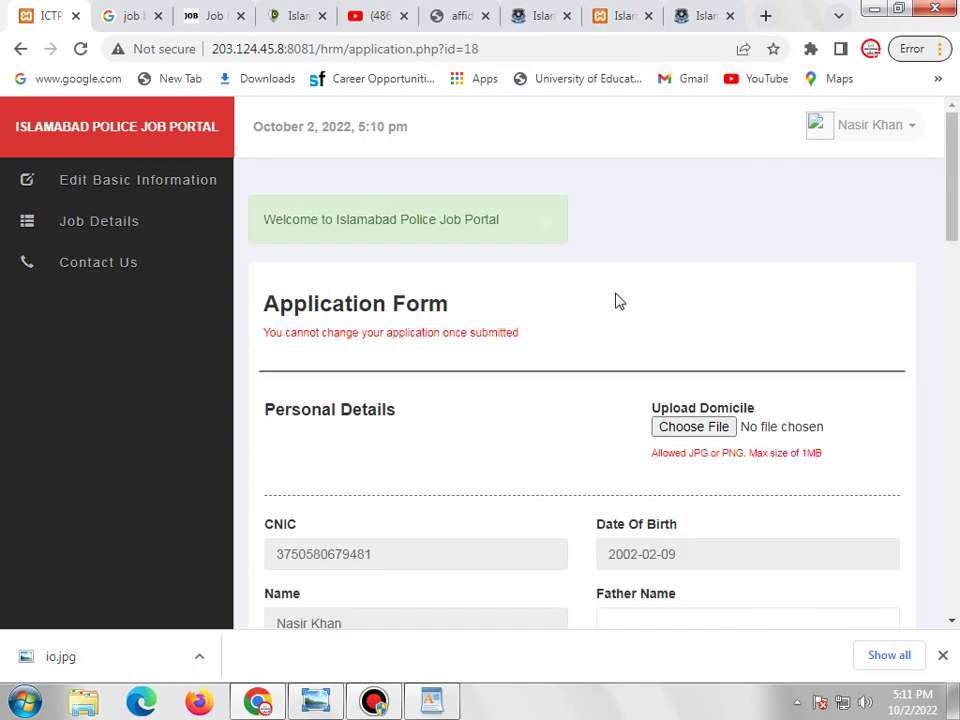
pyautogui.scroll(-5, 533, 368)
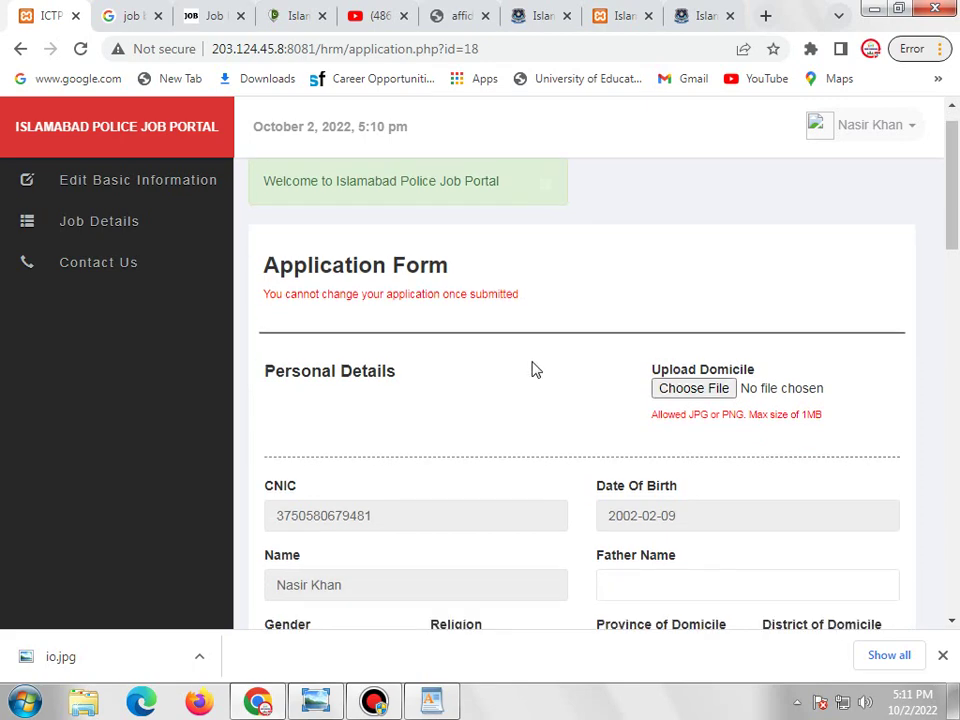
pyautogui.scroll(-8, 533, 368)
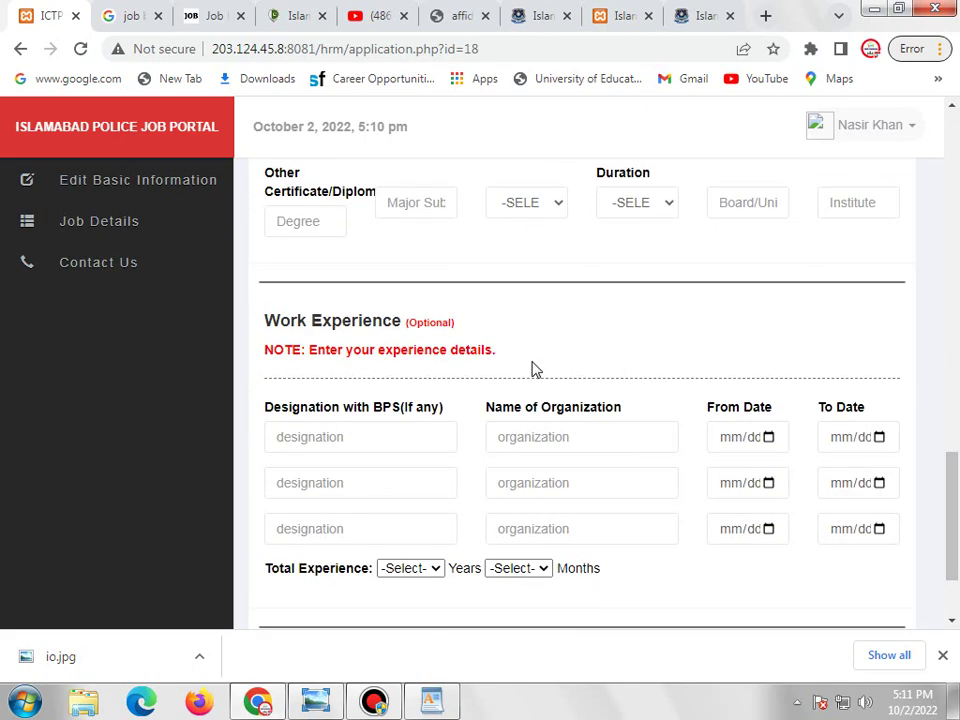
pyautogui.scroll(10, 533, 368)
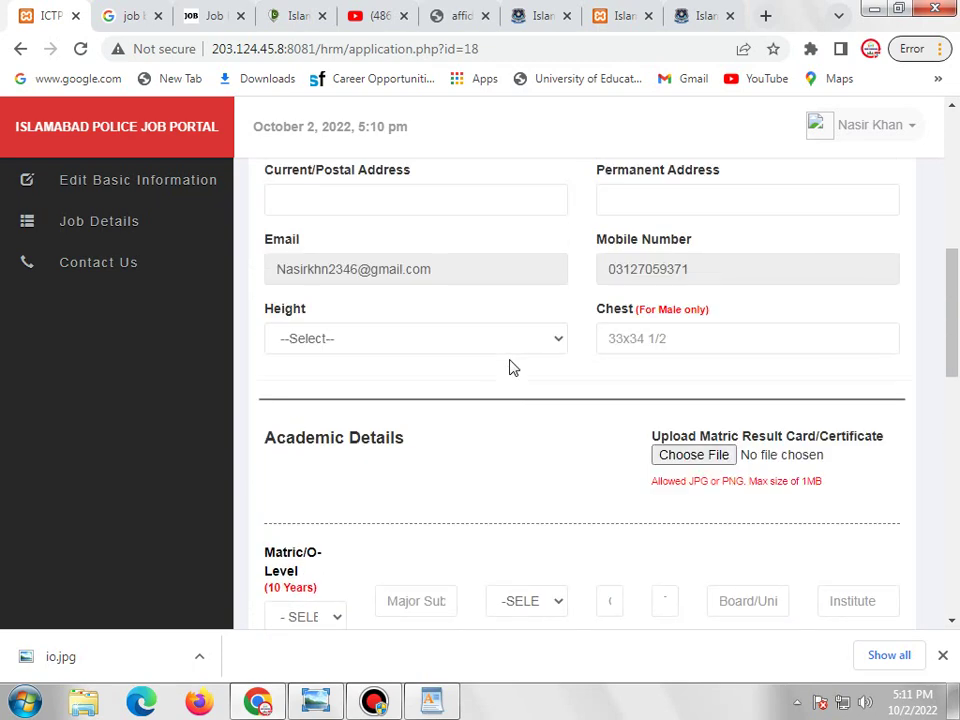
pyautogui.scroll(2, 512, 368)
pyautogui.scroll(1, 513, 360)
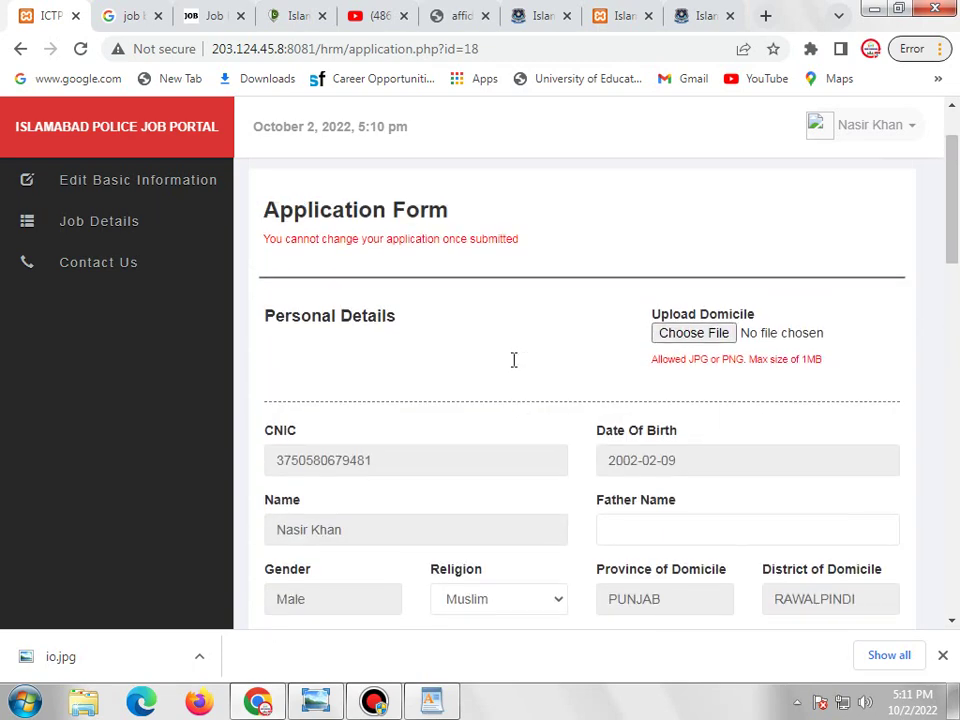
pyautogui.scroll(1, 512, 368)
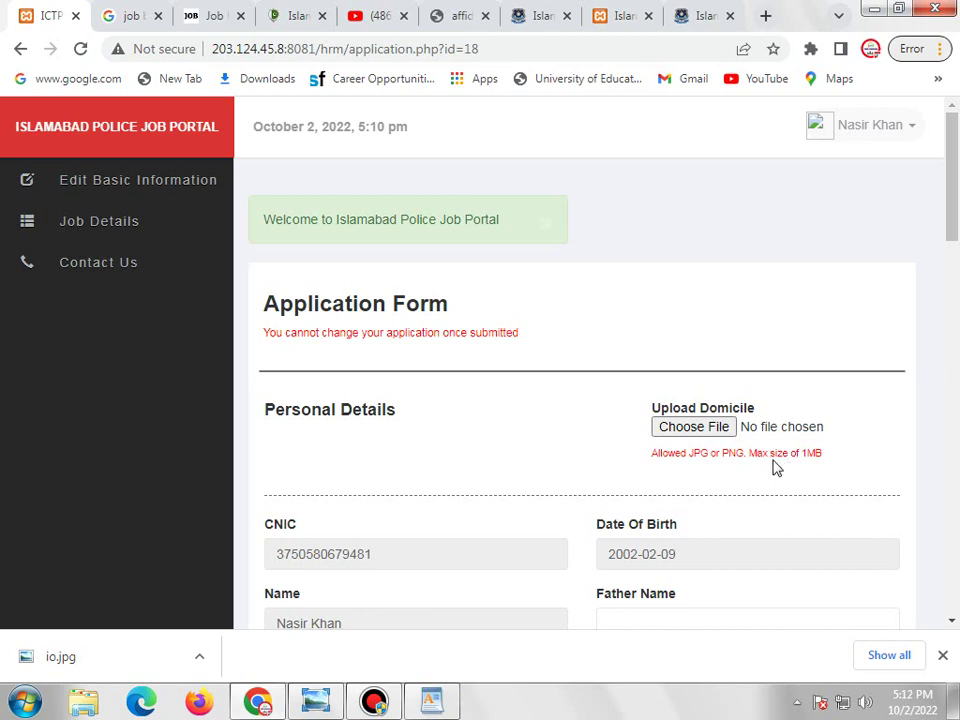
# Attach 1.jpg as the domicile document.
pyautogui.click(699, 436)
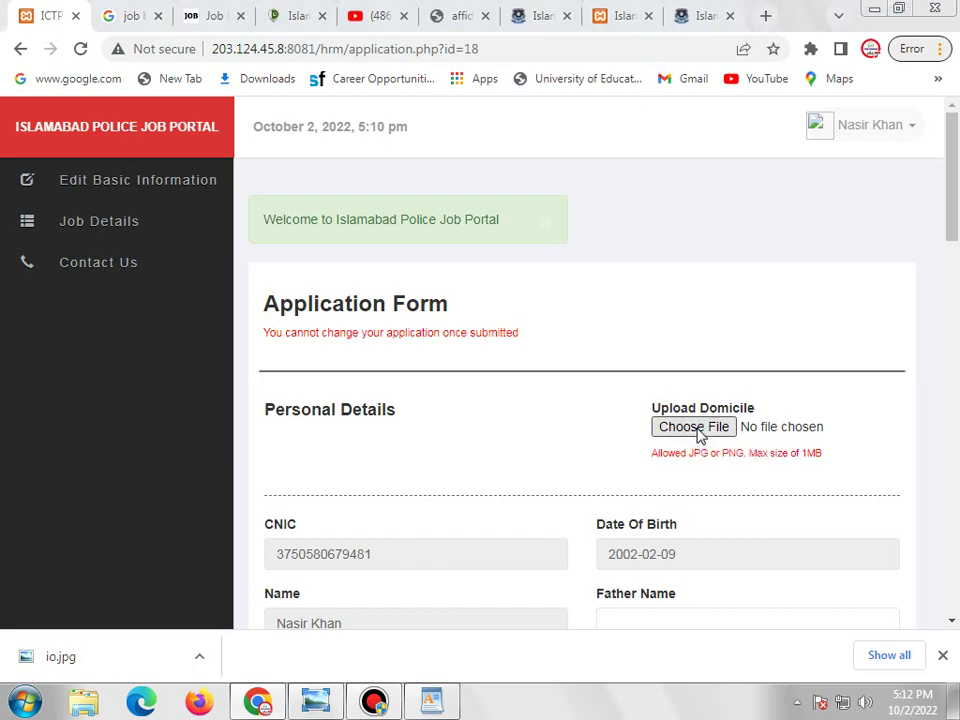
pyautogui.doubleClick(197, 167)
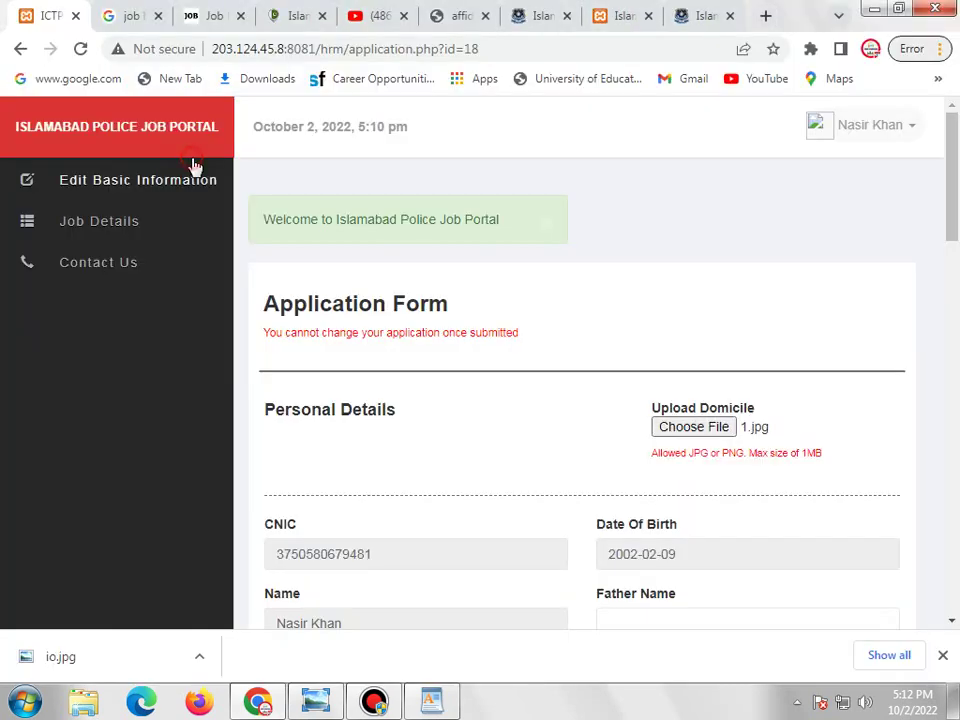
pyautogui.scroll(-2, 762, 447)
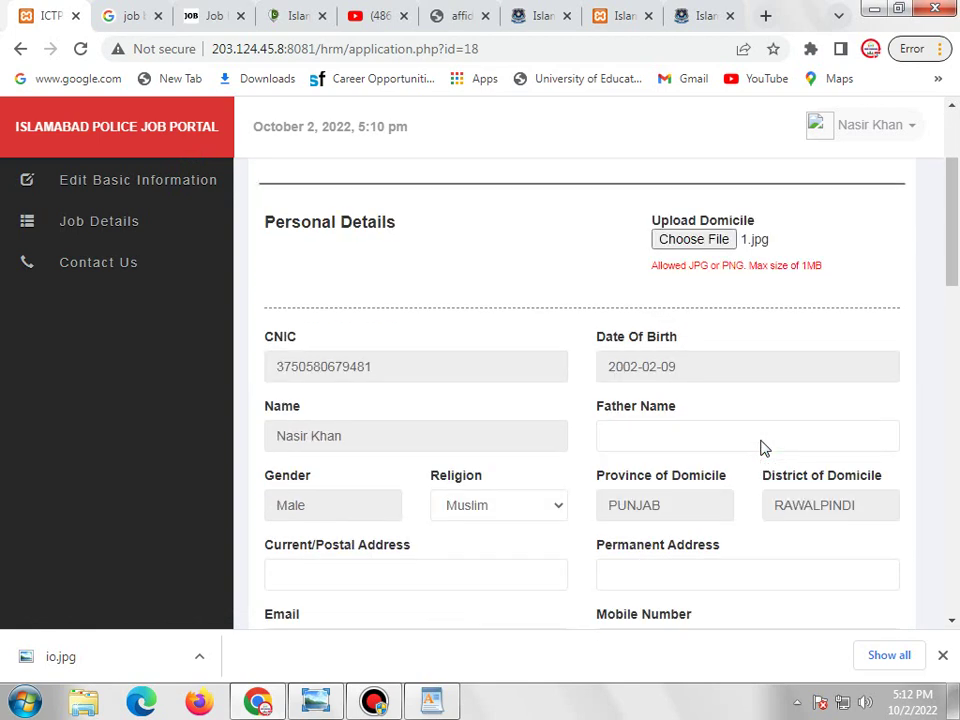
# Enter the father's name and keep Muslim as the religion.
pyautogui.click(731, 423)
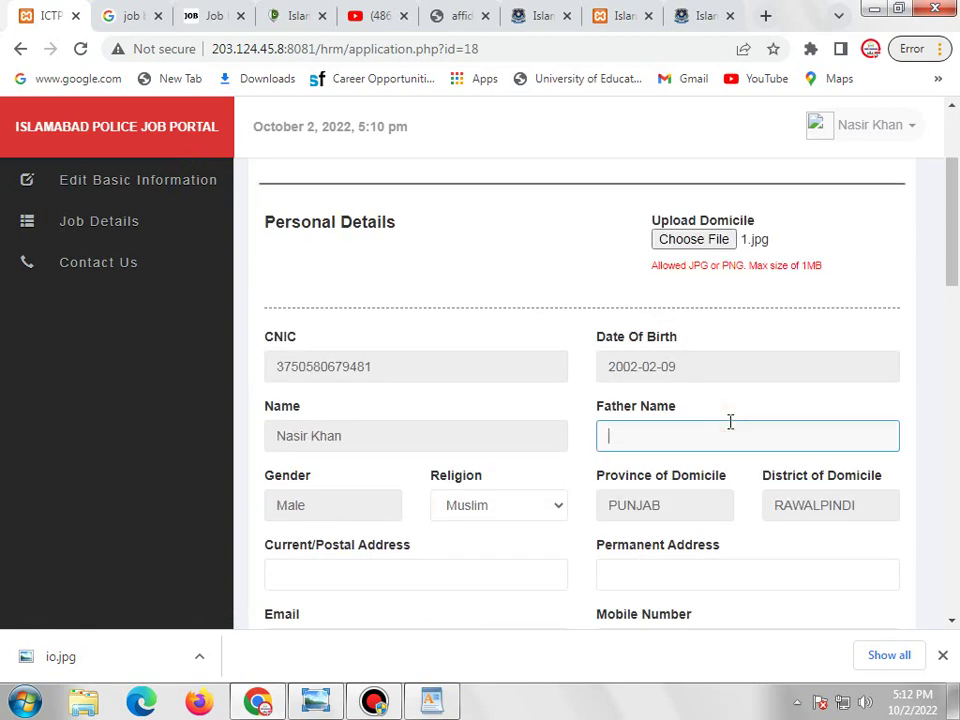
pyautogui.scroll(-1, 733, 430)
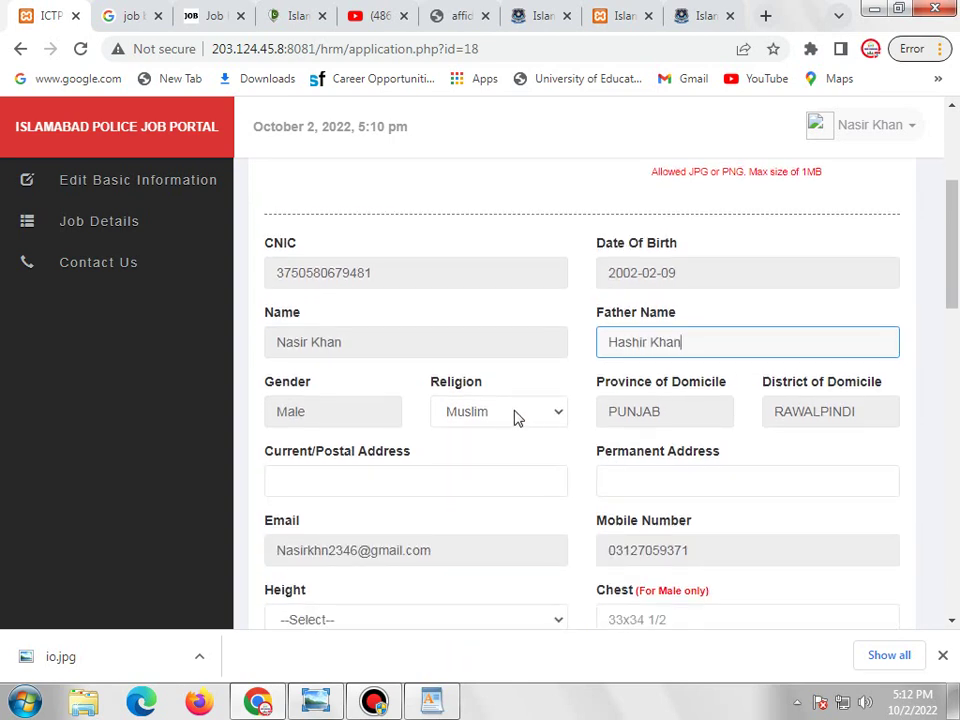
pyautogui.click(517, 418)
pyautogui.click(500, 416)
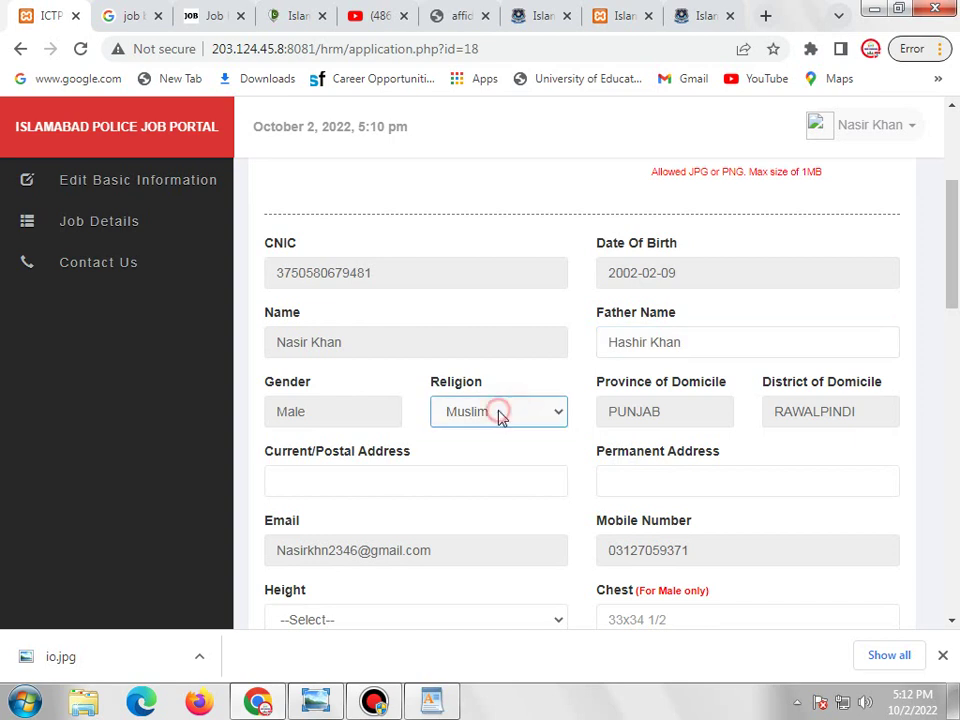
# Type the same address into the current/postal and permanent address fields, correcting typos.
pyautogui.click(465, 473)
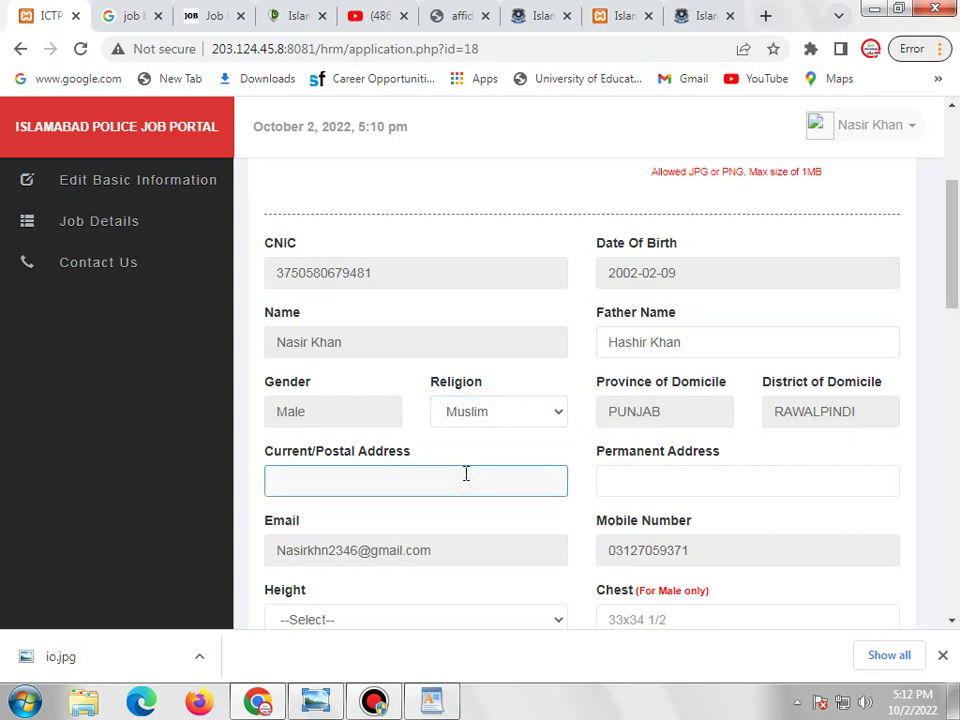
pyautogui.write('Saddar Gpo Rawa')
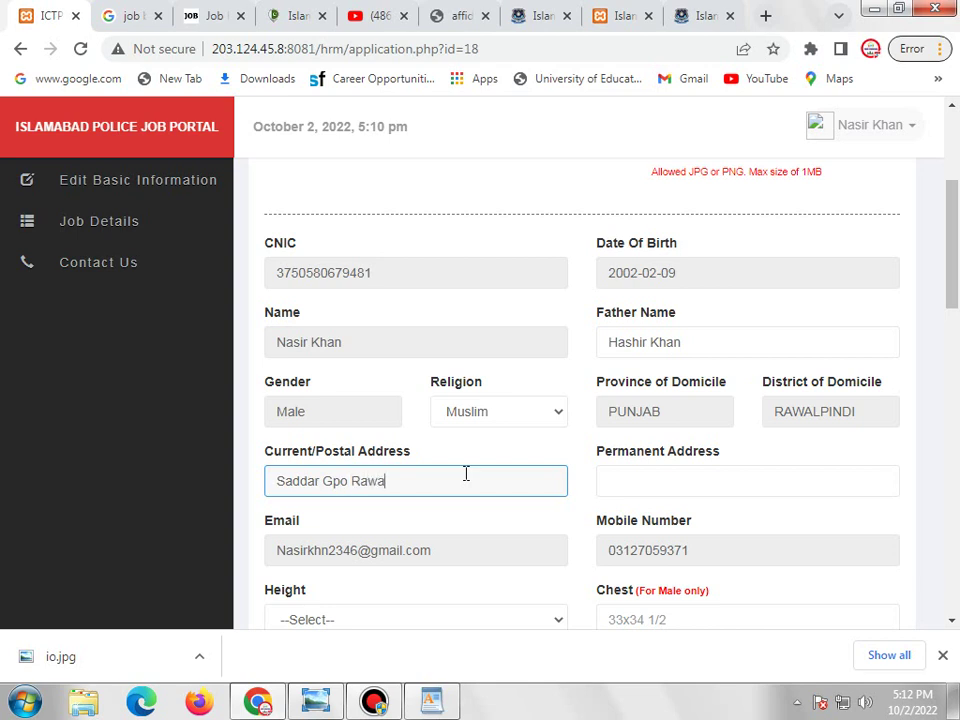
pyautogui.write('lpindi')
pyautogui.click(682, 477)
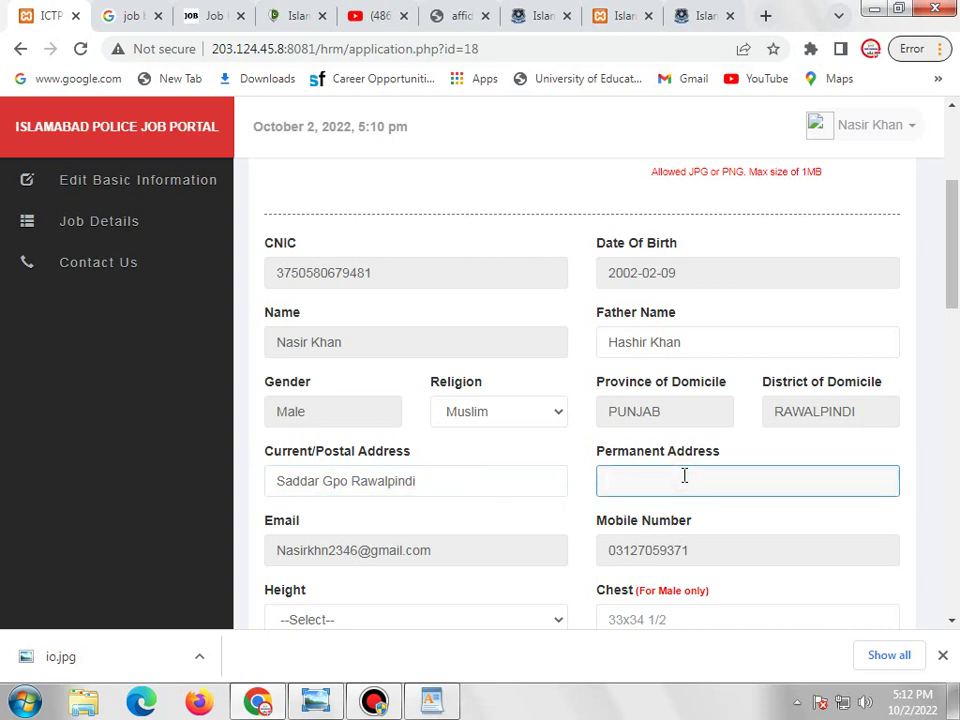
pyautogui.write('Saddar')
pyautogui.write('Gpo Ra')
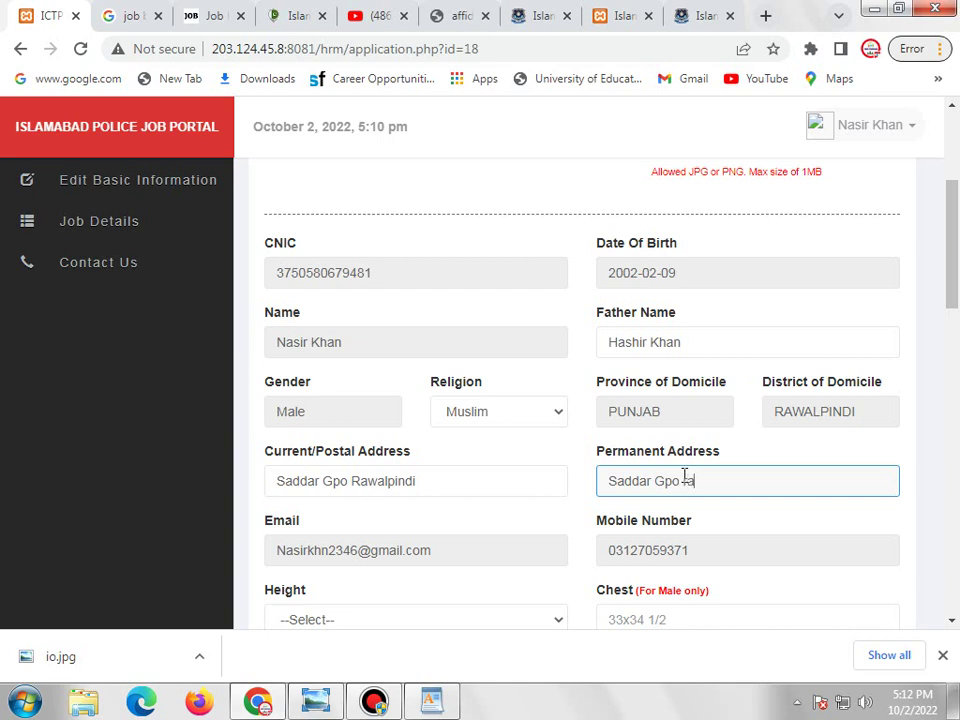
pyautogui.write('walpindi')
# Finish the permanent address, then choose height 5.11 and enter chest 34x36.
pyautogui.scroll(-3, 681, 480)
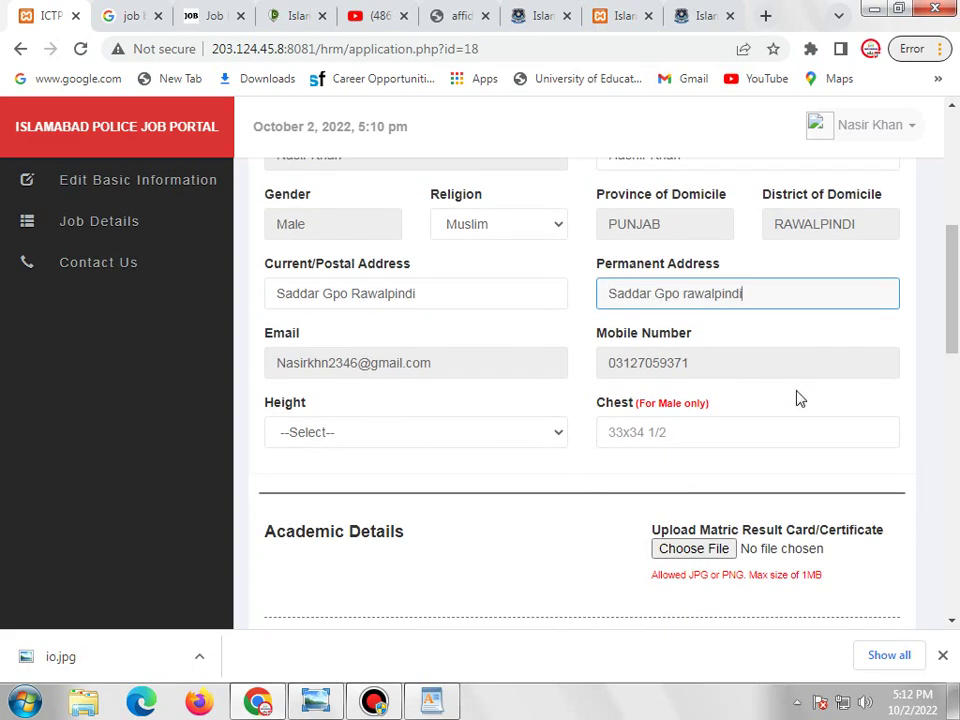
pyautogui.click(541, 437)
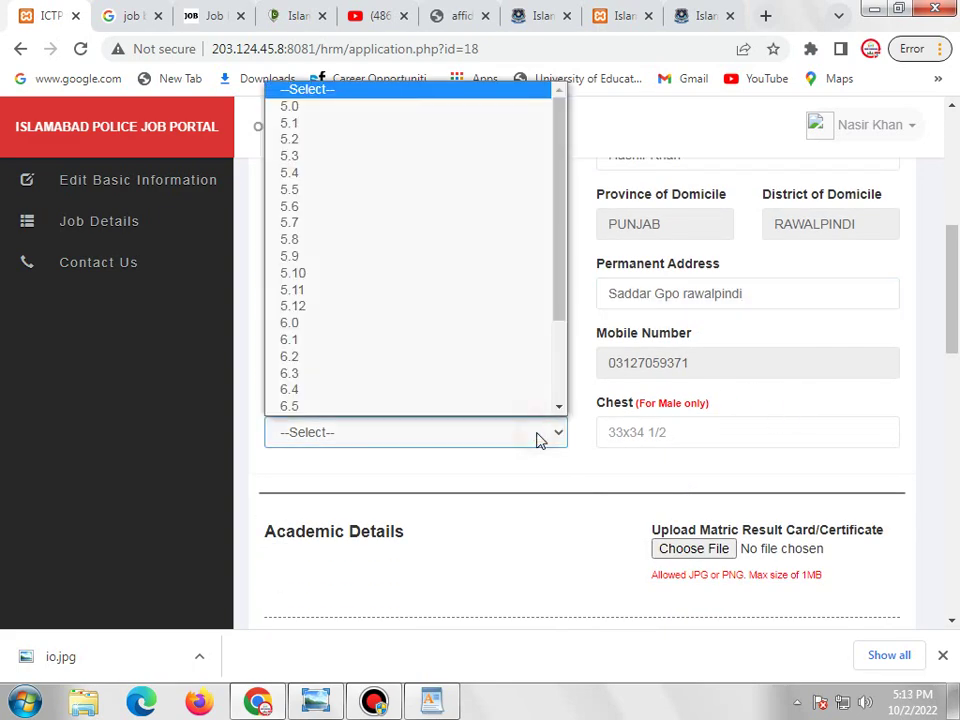
pyautogui.click(317, 290)
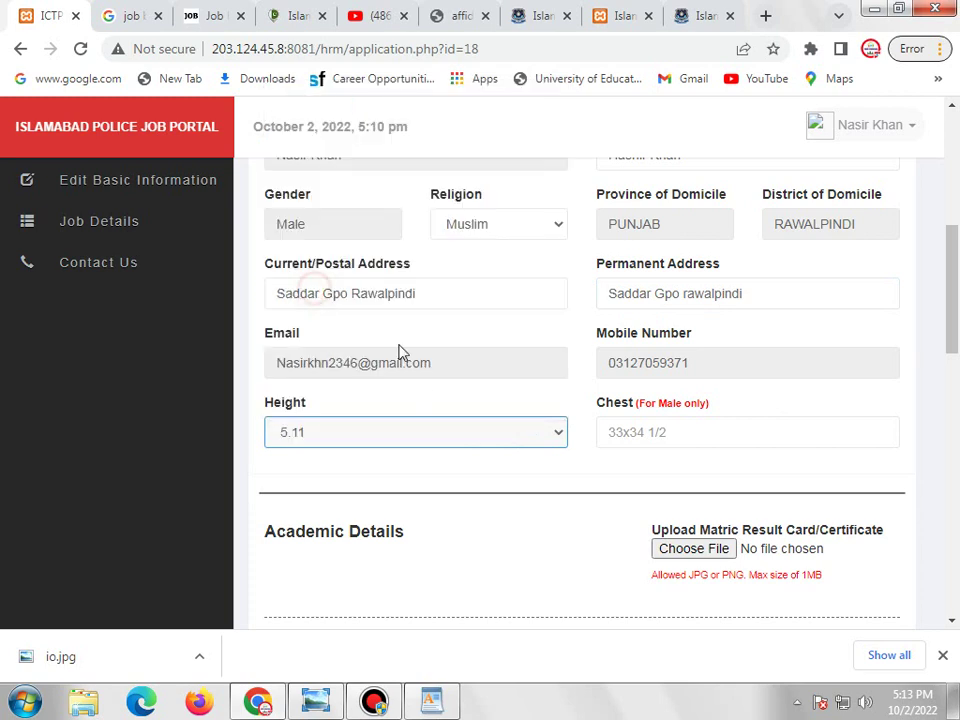
pyautogui.click(645, 435)
pyautogui.write('3')
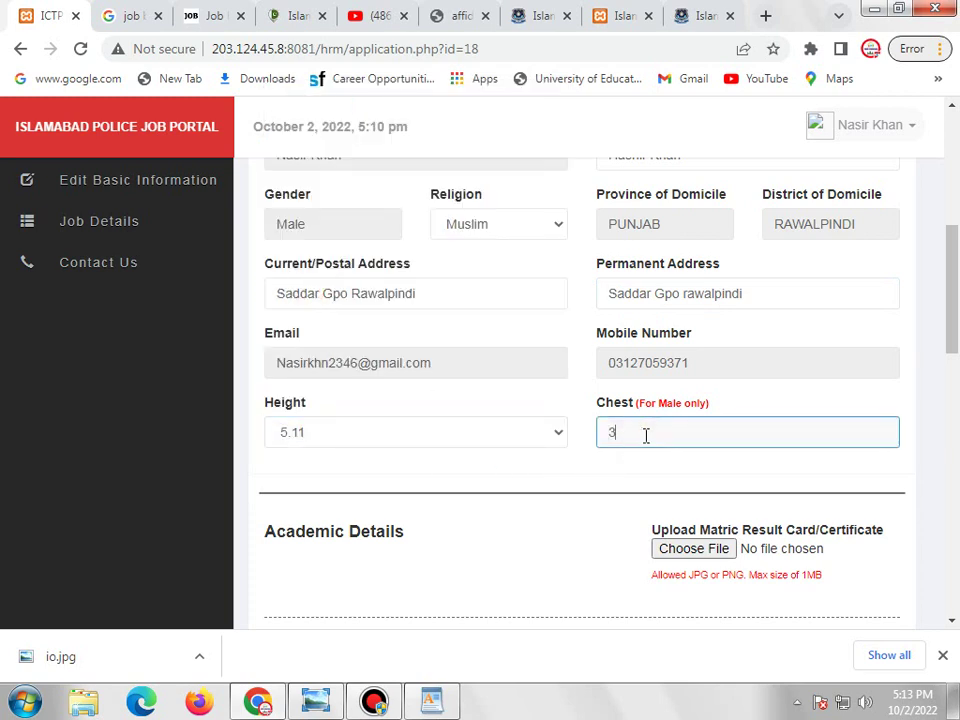
pyautogui.write('4x36')
pyautogui.click(670, 470)
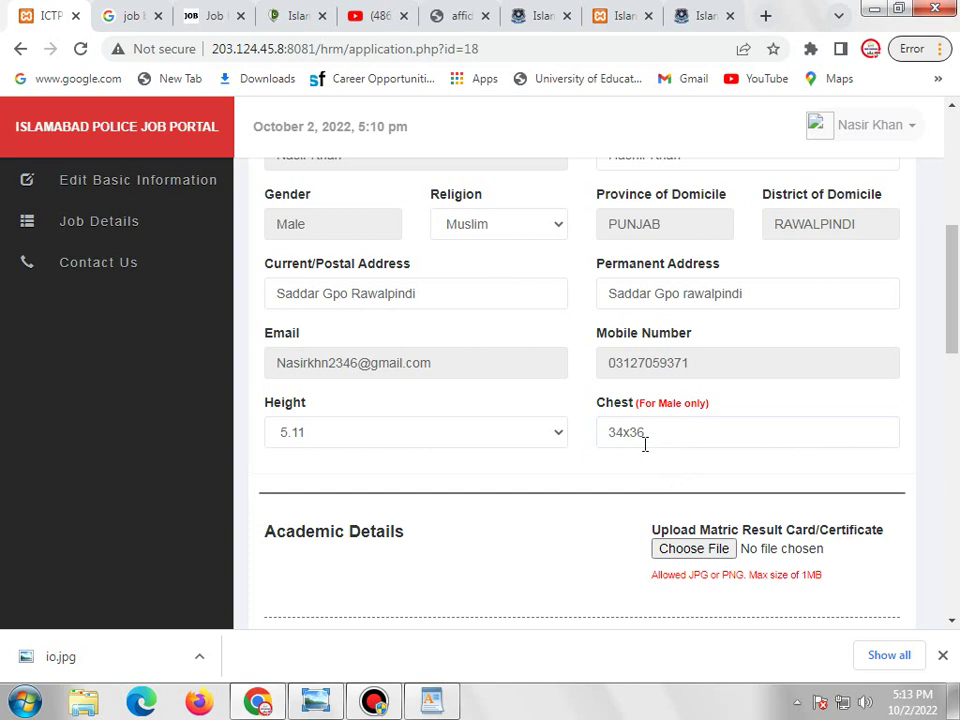
pyautogui.scroll(-1, 645, 444)
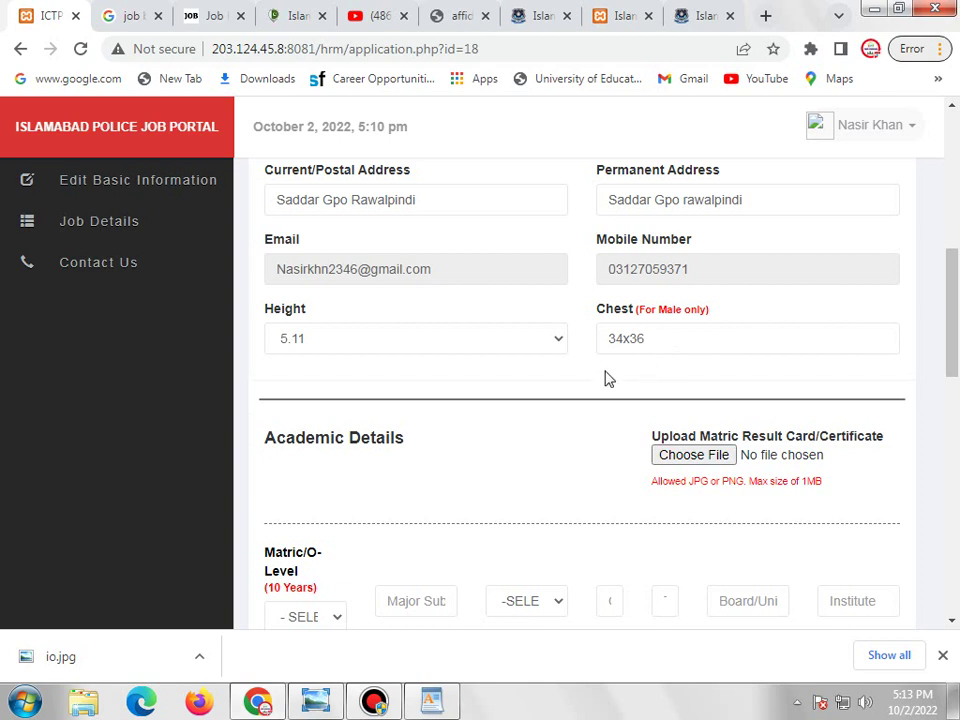
# Upload j (2).jpg in the Matric Result Card/Certificate field.
pyautogui.scroll(-1, 671, 386)
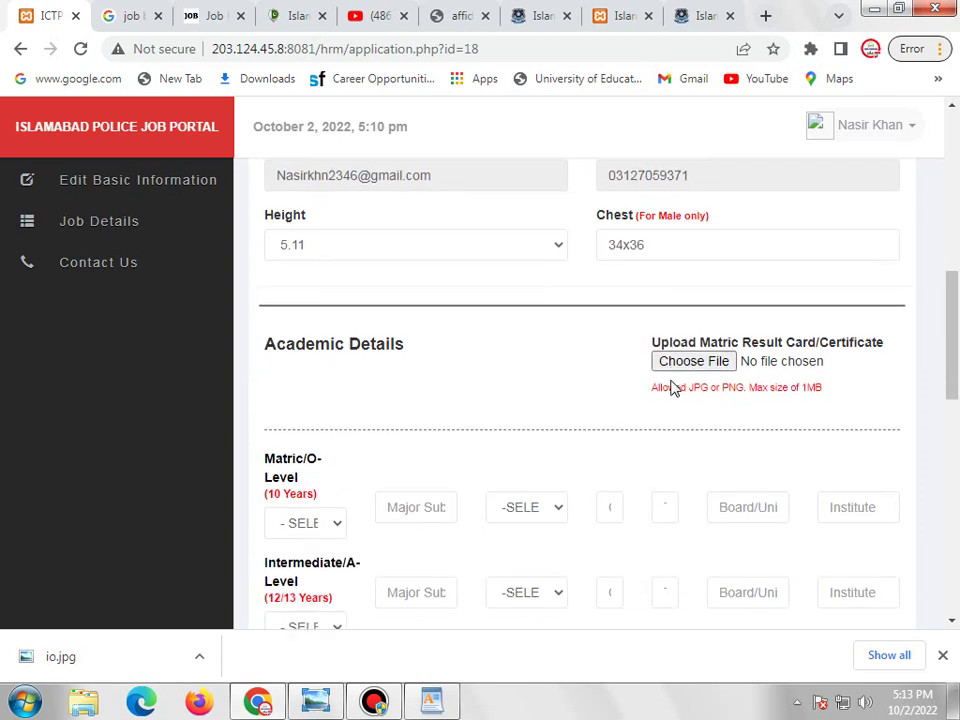
pyautogui.click(713, 366)
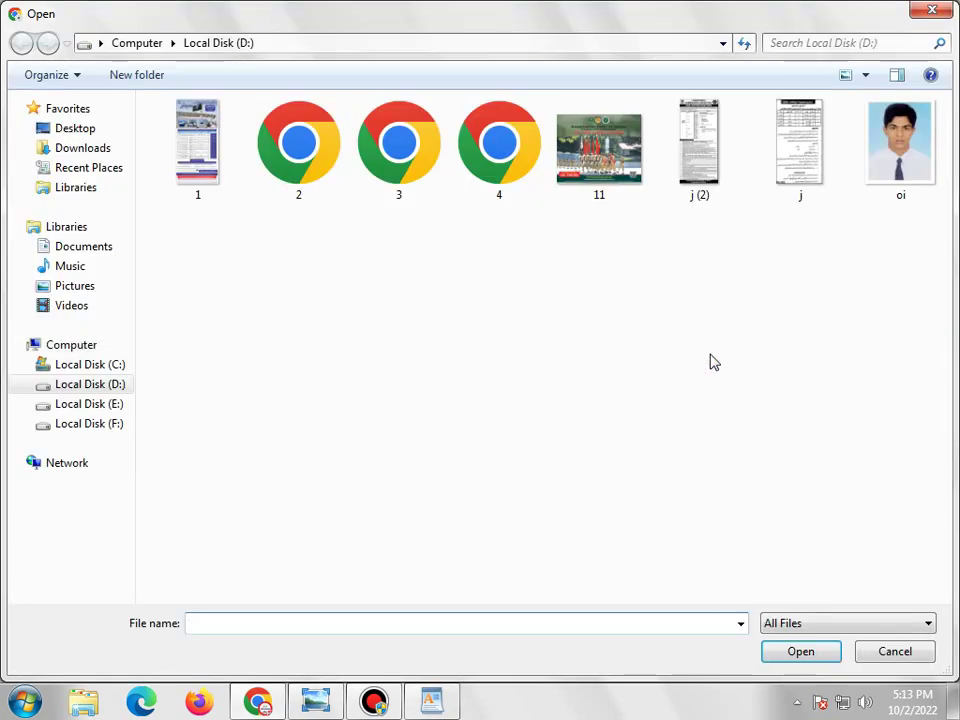
pyautogui.doubleClick(690, 170)
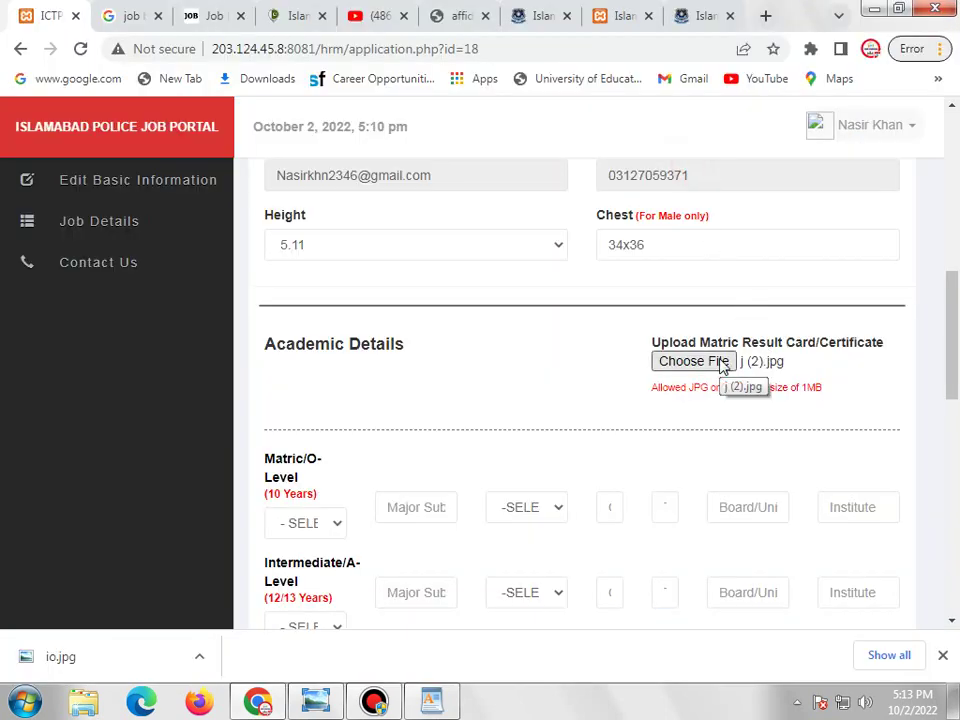
pyautogui.scroll(-1, 785, 443)
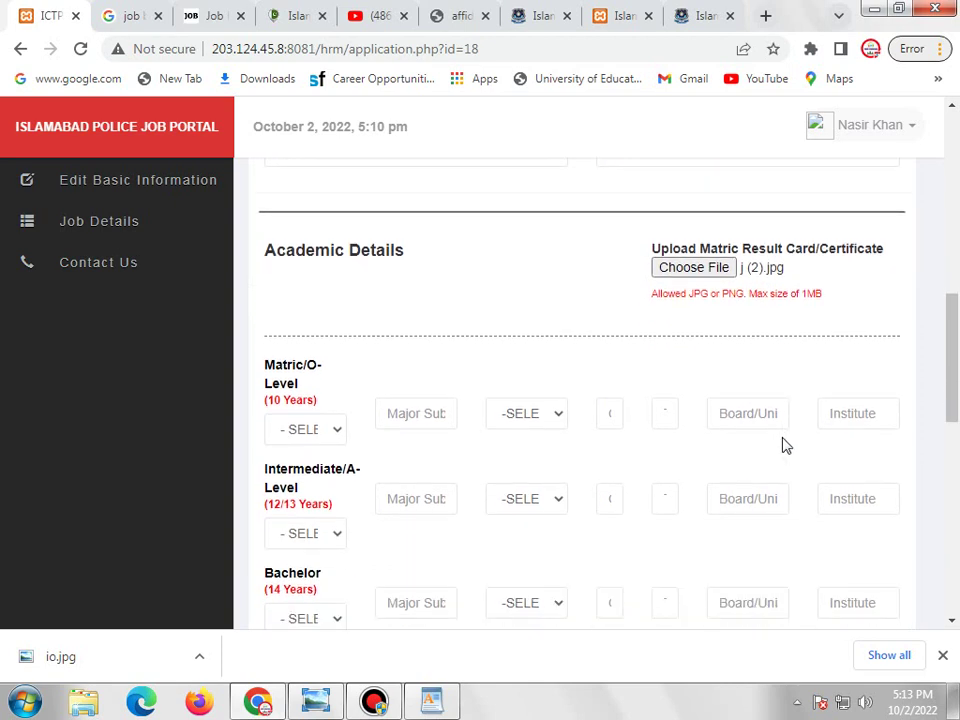
pyautogui.scroll(-1, 322, 440)
# Set the Matric row to MATRIC, major Science, passing year 2017.
pyautogui.click(319, 336)
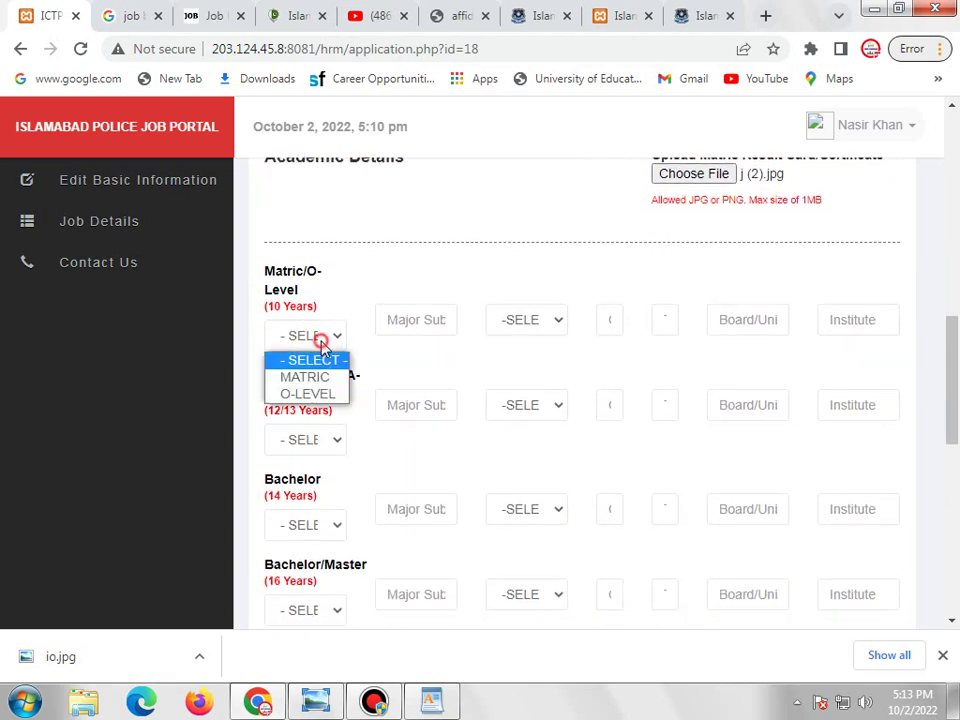
pyautogui.click(321, 379)
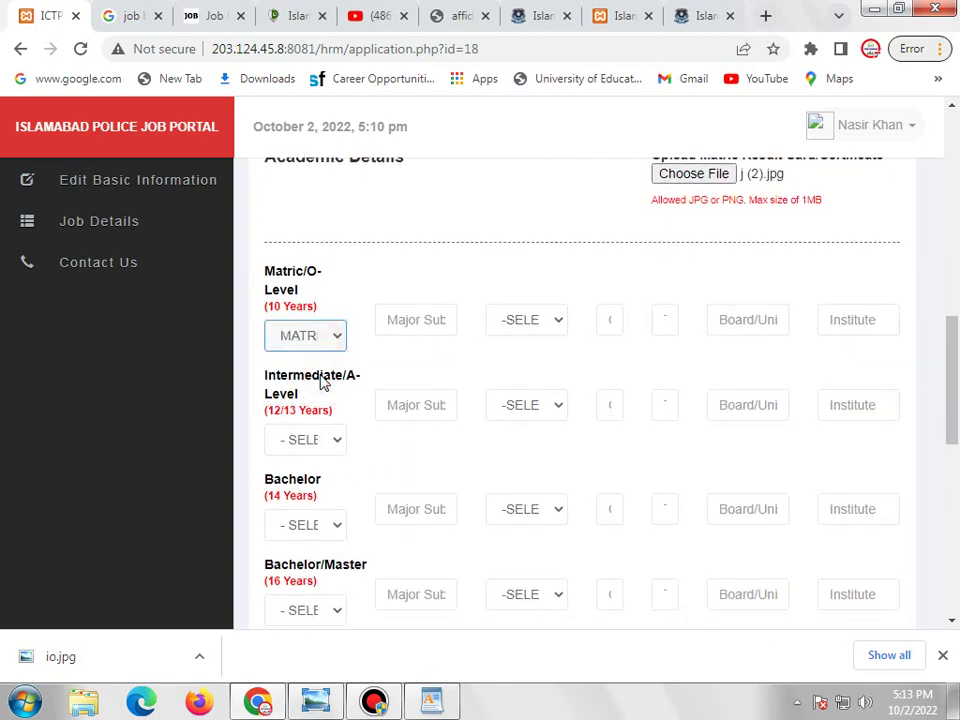
pyautogui.click(315, 338)
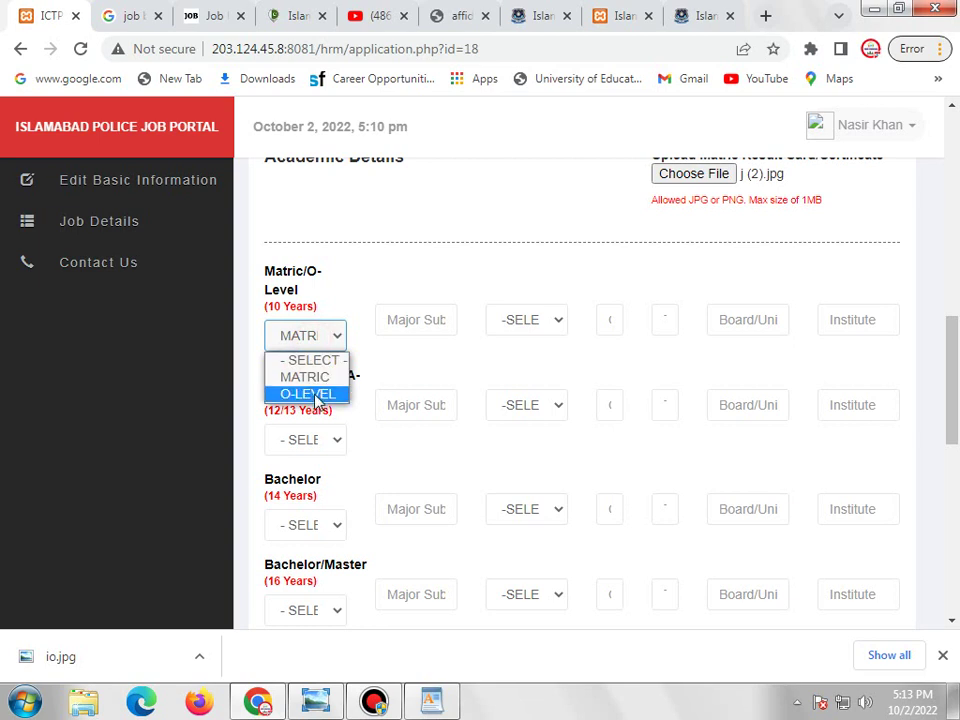
pyautogui.click(314, 378)
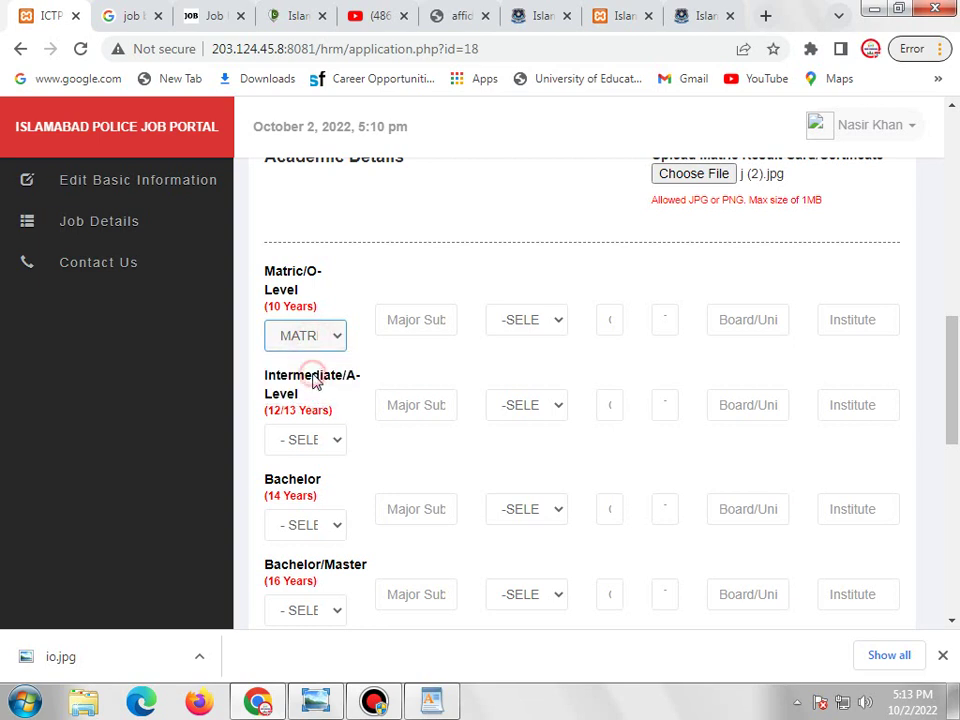
pyautogui.click(429, 320)
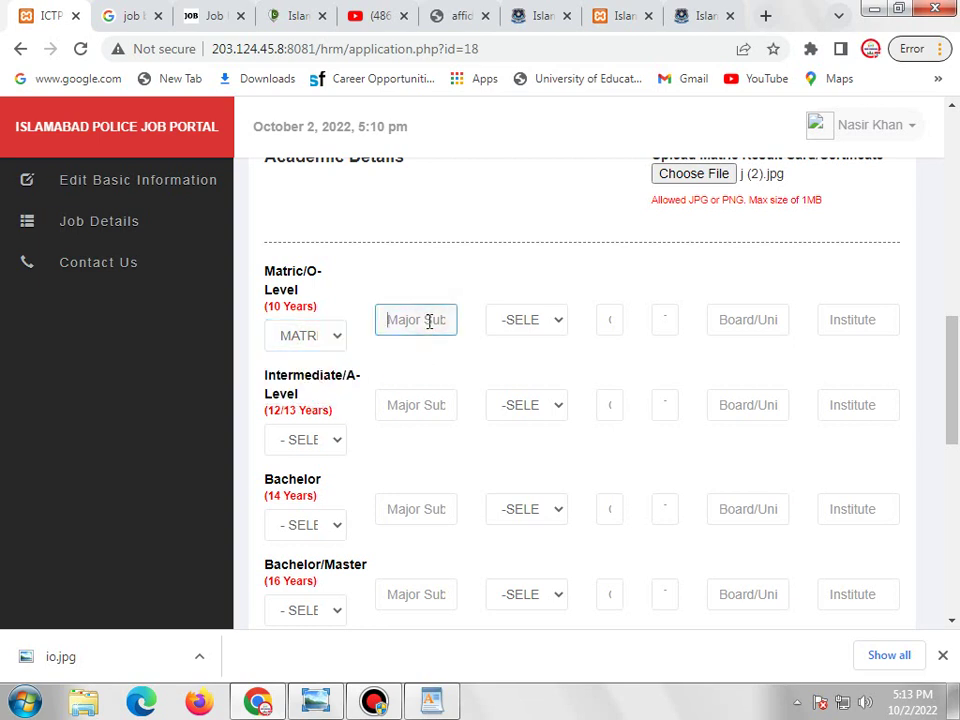
pyautogui.write('Science')
pyautogui.click(544, 330)
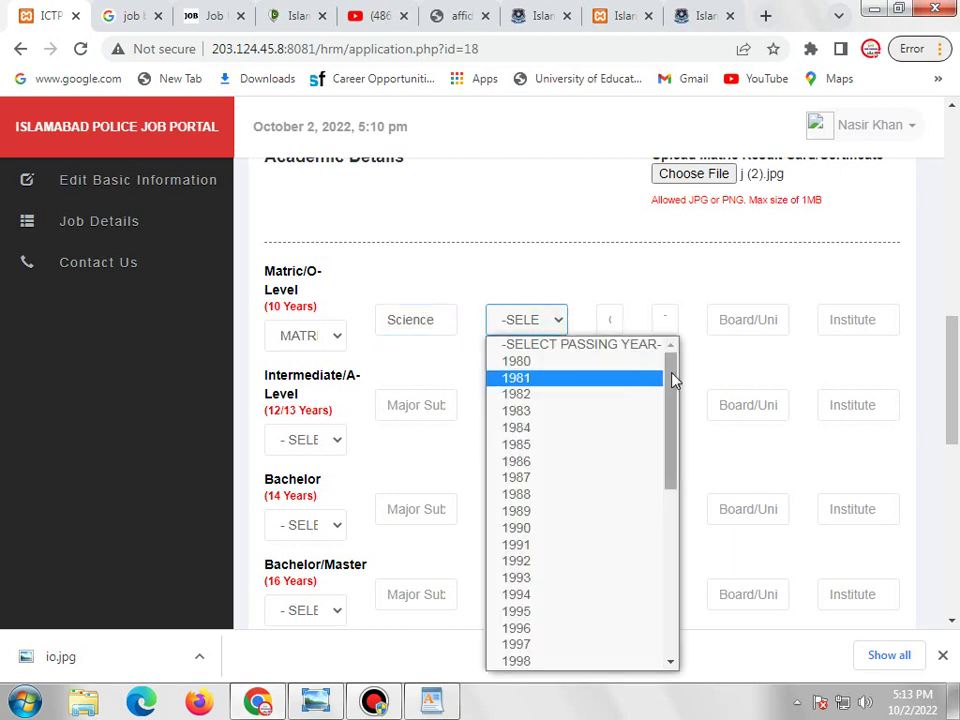
pyautogui.moveTo(673, 377); pyautogui.dragTo(611, 538)
pyautogui.scroll(-1, 590, 537)
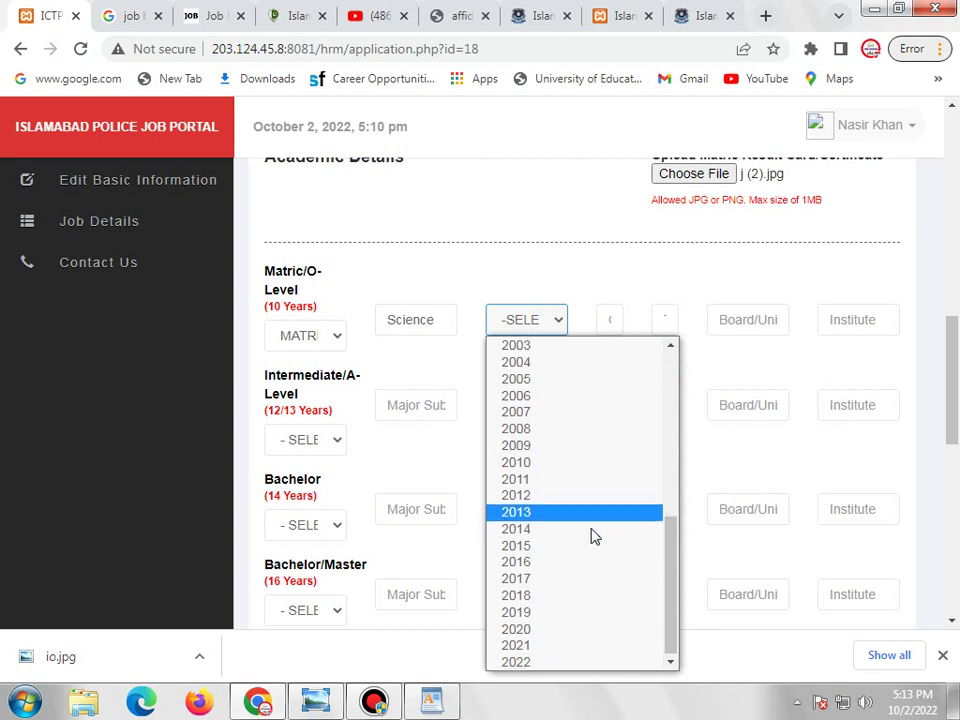
pyautogui.click(536, 578)
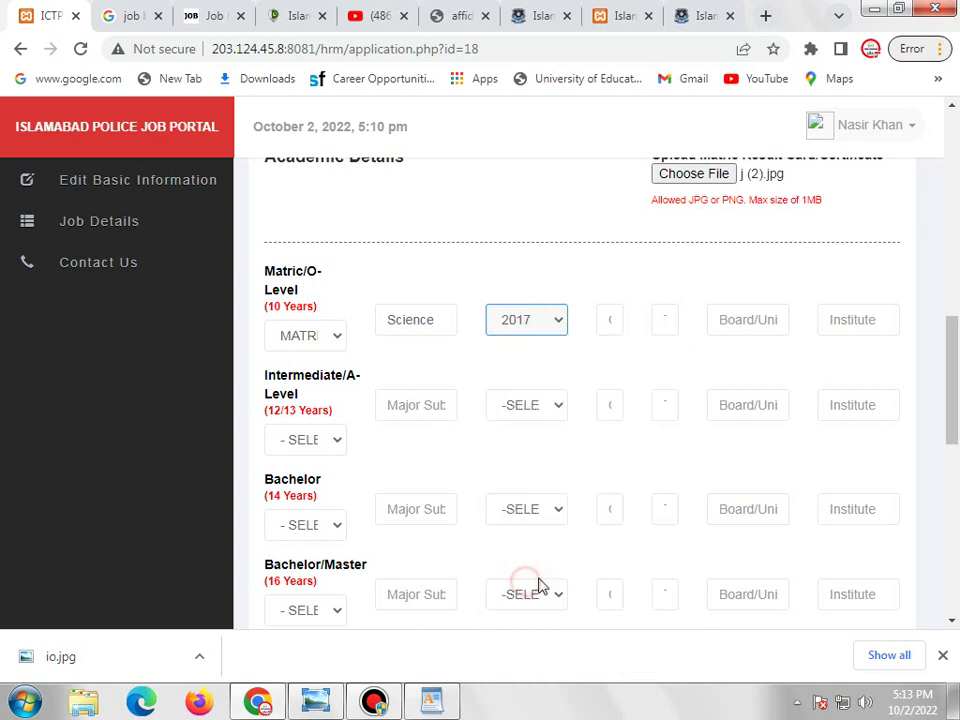
# Enter marks value 10, board BISE Rawalpindi and institute Askari School.
pyautogui.click(614, 326)
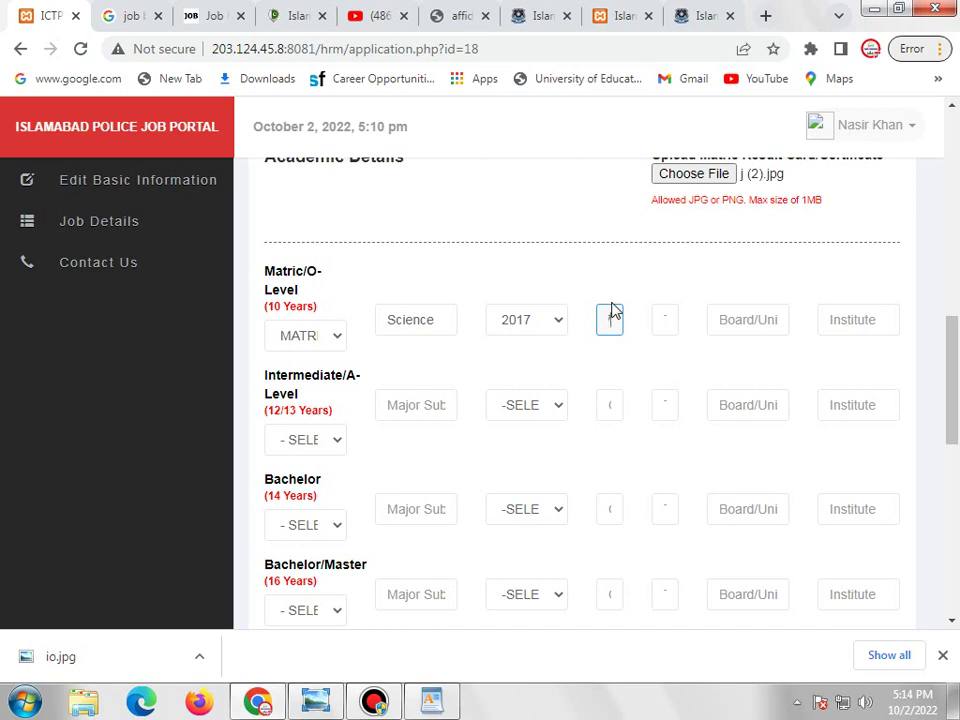
pyautogui.click(668, 321)
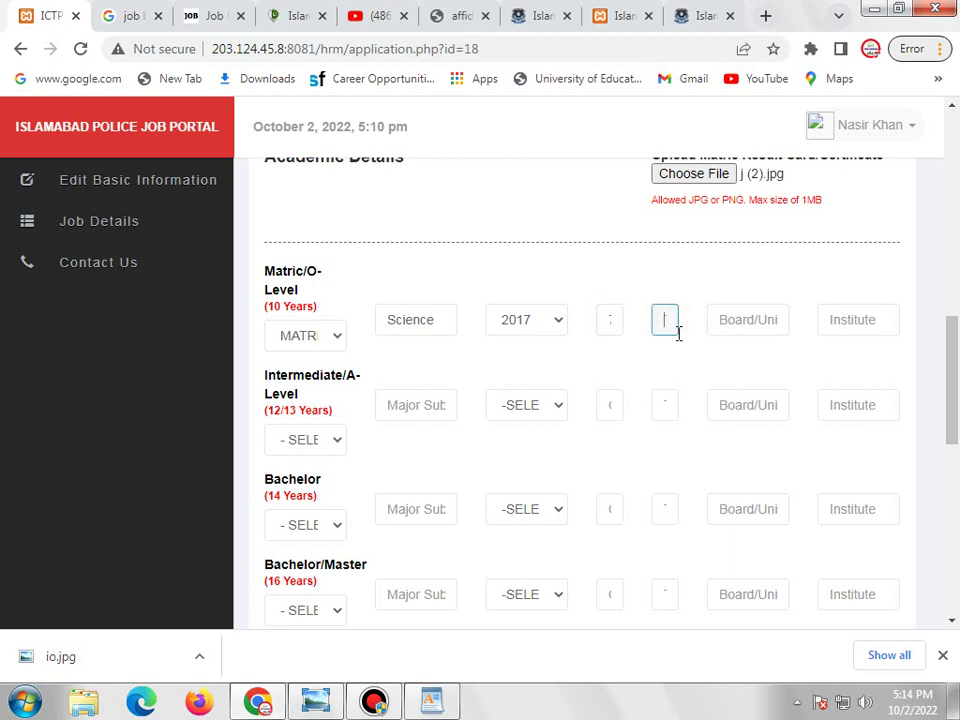
pyautogui.write('10')
pyautogui.click(756, 322)
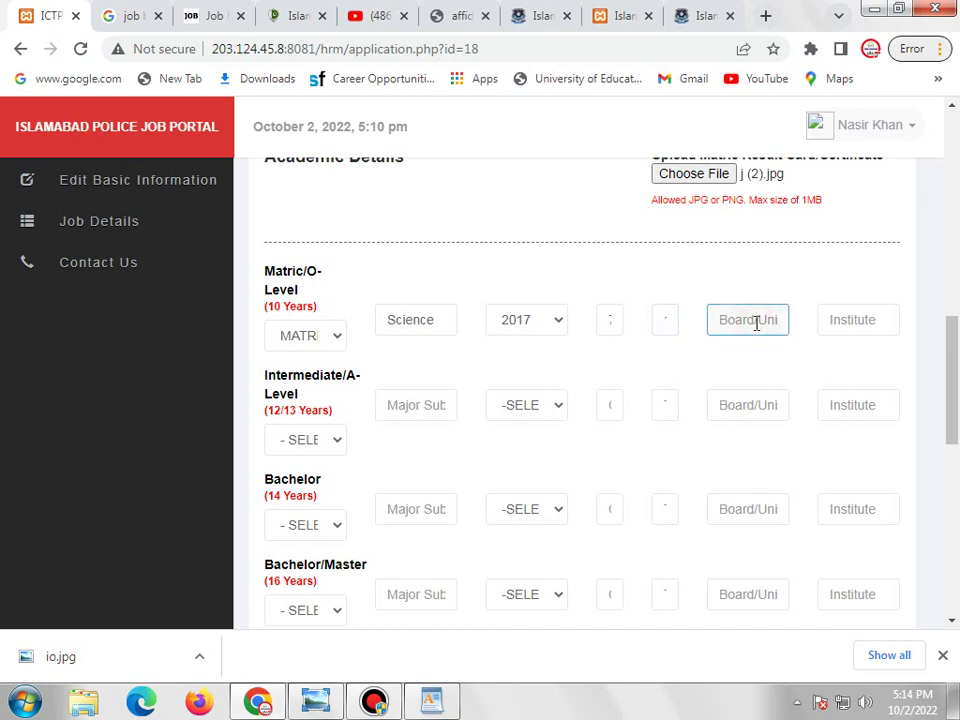
pyautogui.write('BISE ')
pyautogui.write('Rawa')
pyautogui.write('lpindi')
pyautogui.click(880, 324)
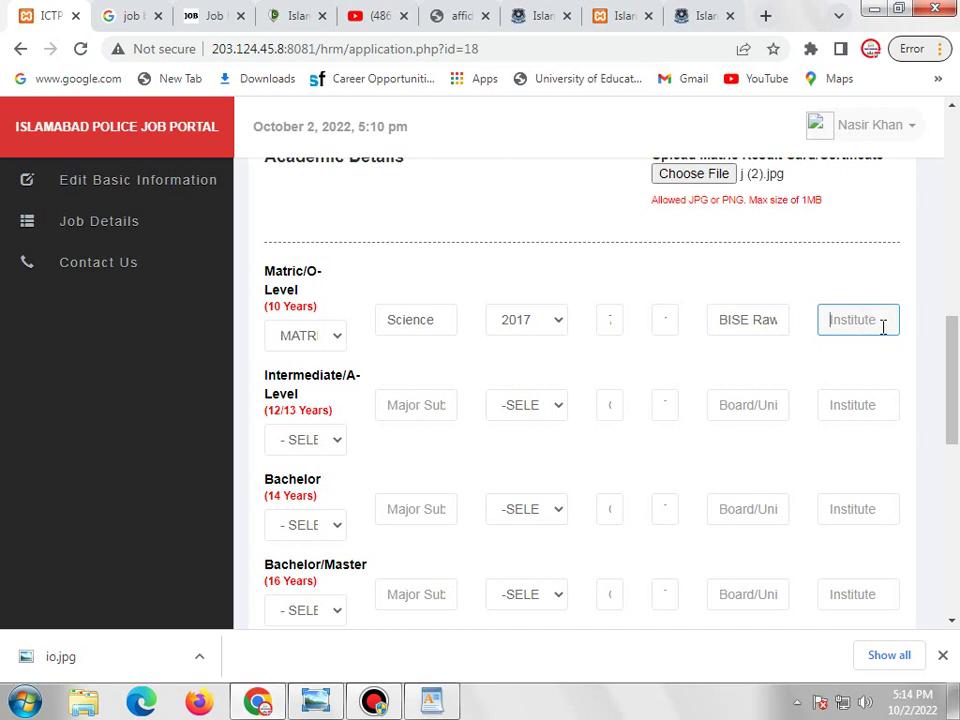
pyautogui.write('Askari Schoo')
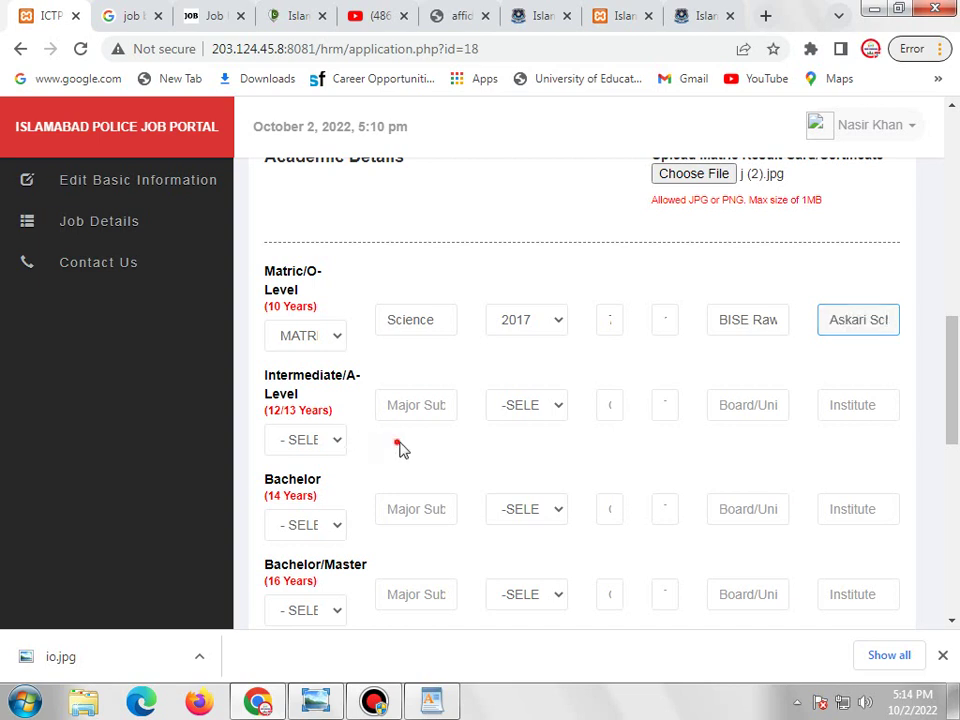
pyautogui.click(332, 440)
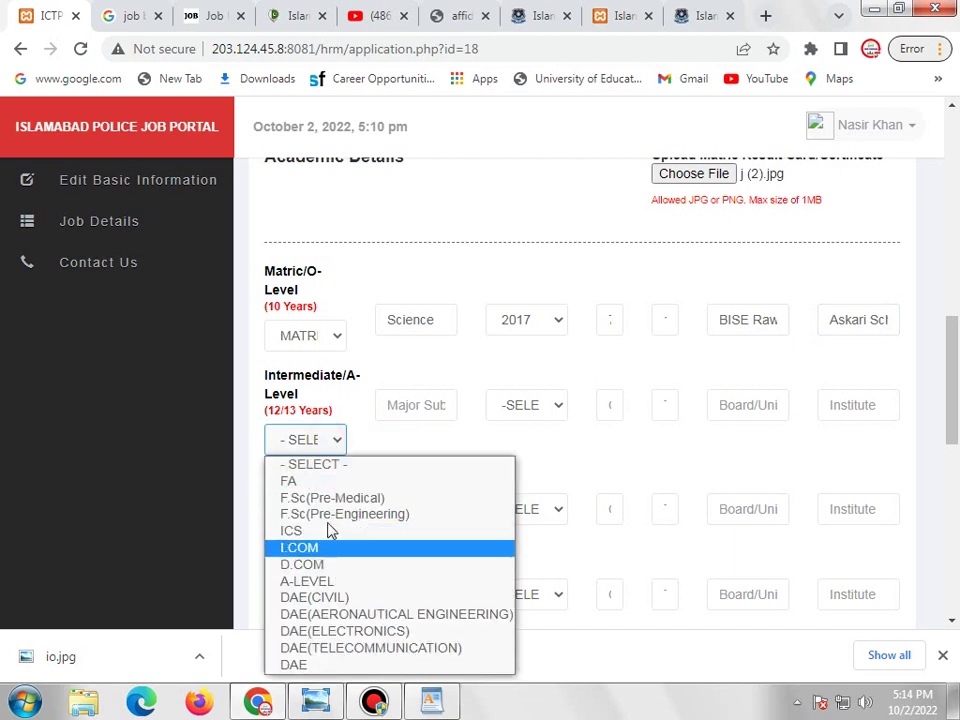
pyautogui.click(607, 441)
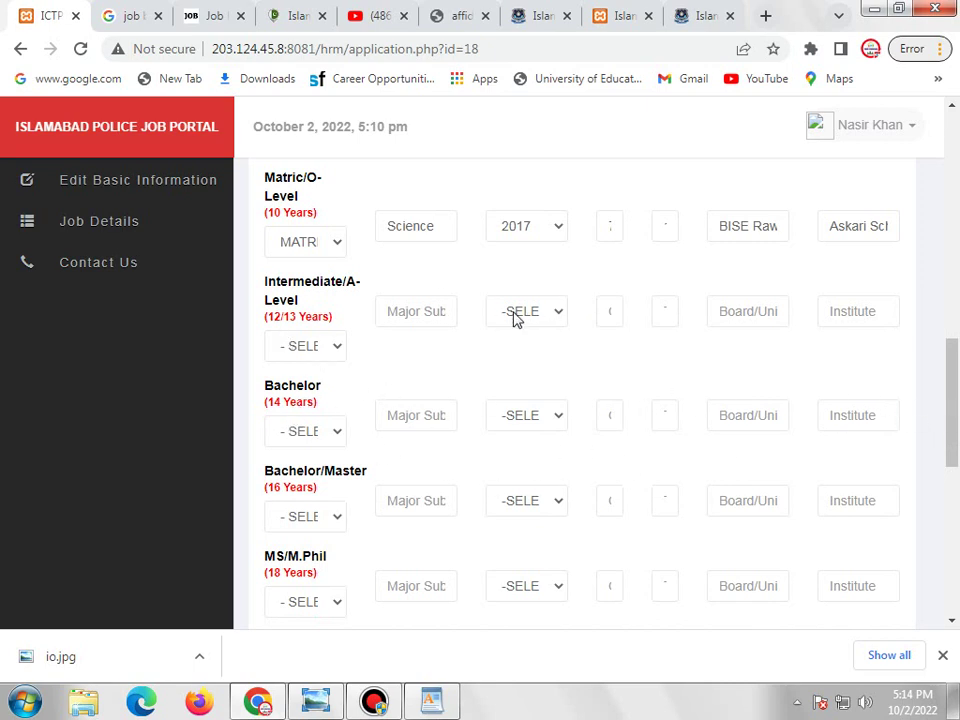
pyautogui.scroll(-1, 540, 389)
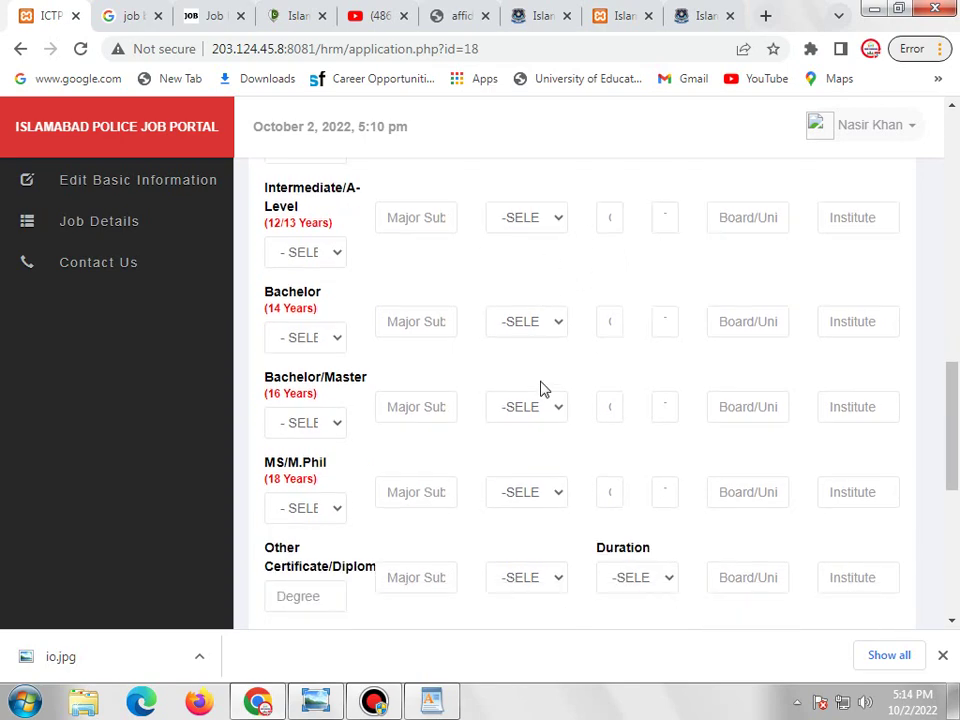
pyautogui.scroll(-2, 541, 389)
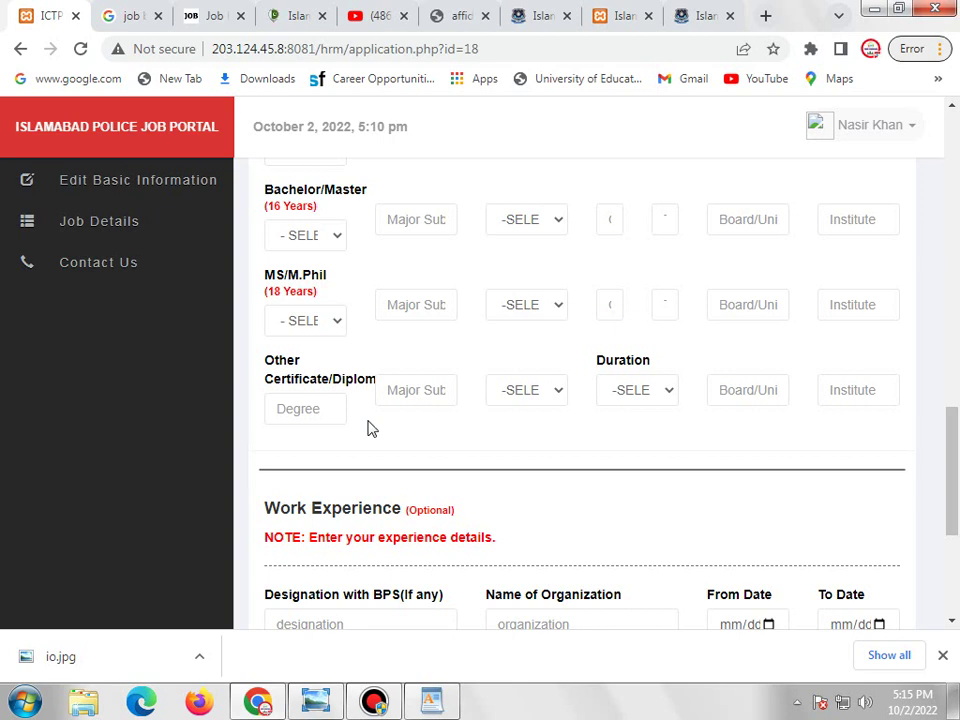
pyautogui.click(306, 411)
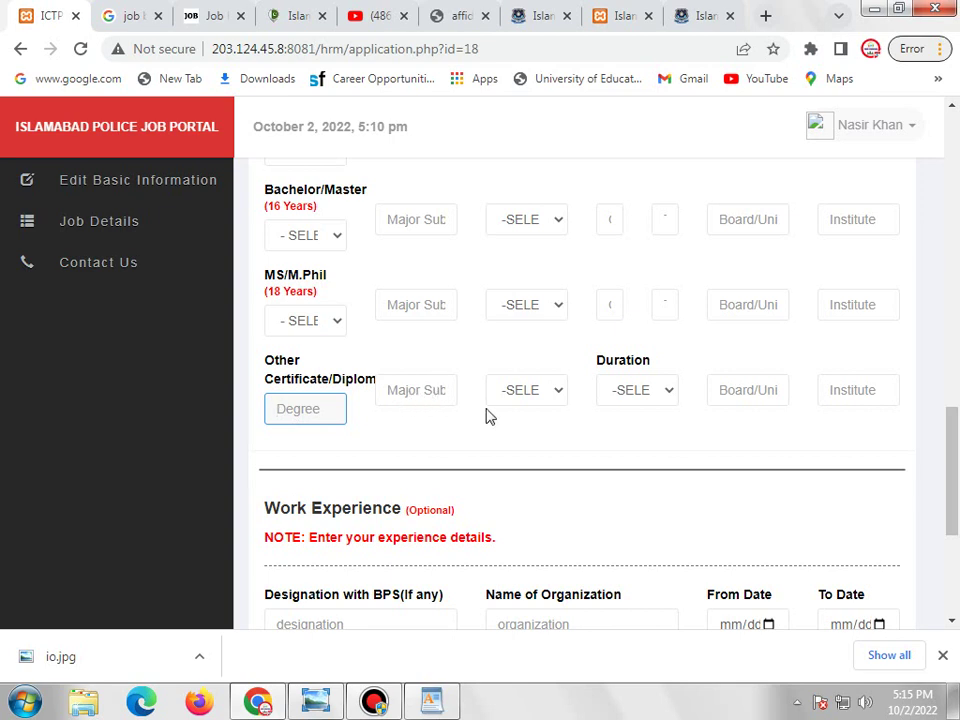
pyautogui.click(528, 392)
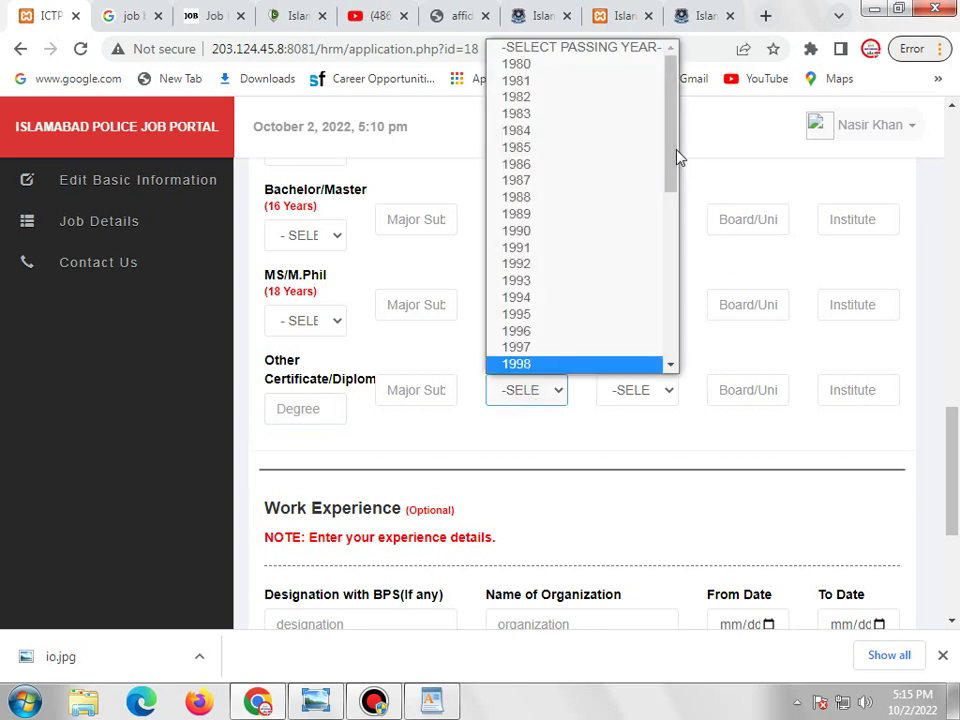
pyautogui.moveTo(679, 156); pyautogui.dragTo(683, 285)
pyautogui.click(604, 431)
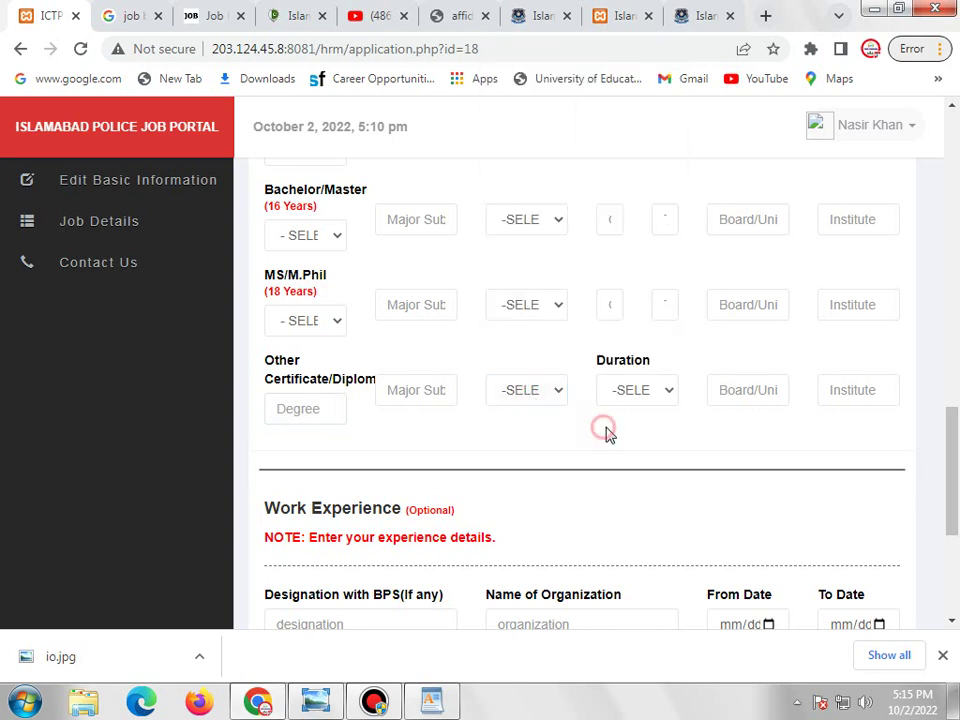
pyautogui.click(643, 392)
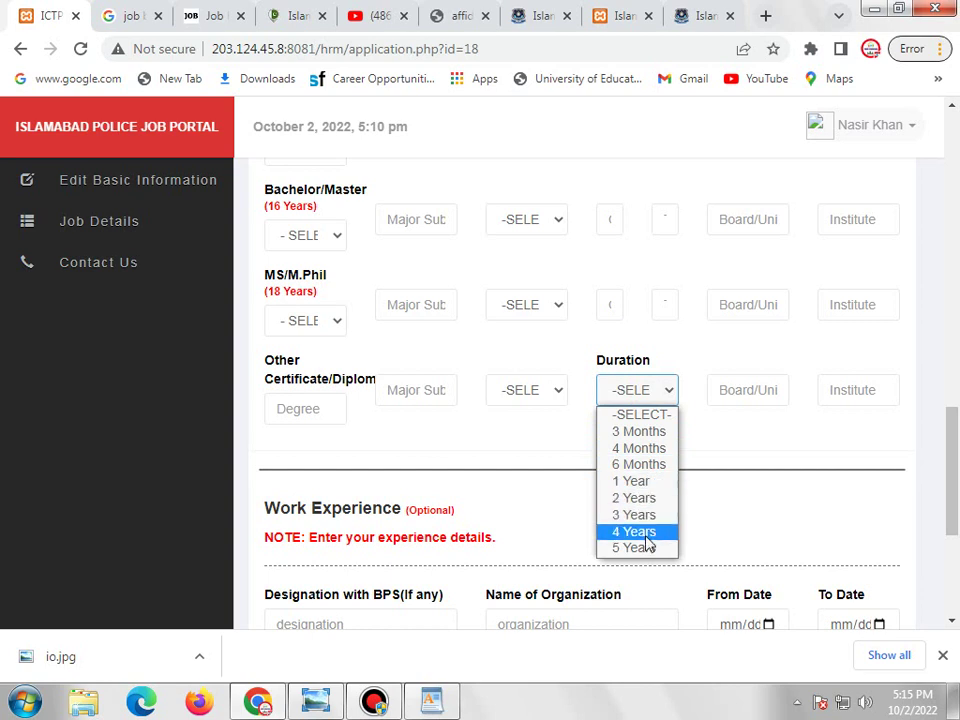
pyautogui.click(722, 430)
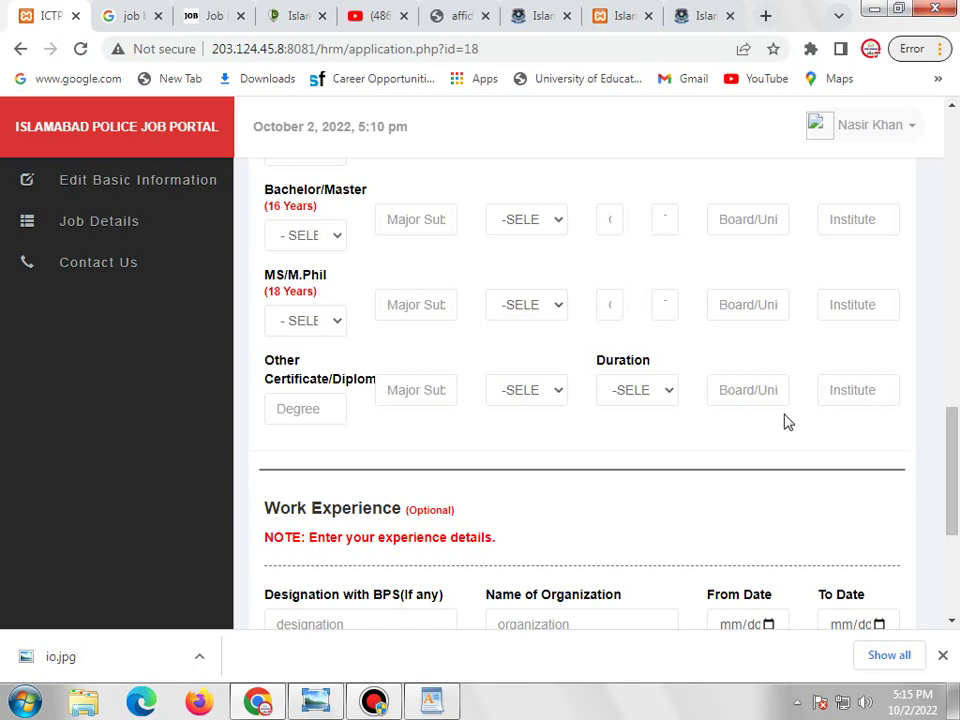
pyautogui.scroll(-2, 782, 335)
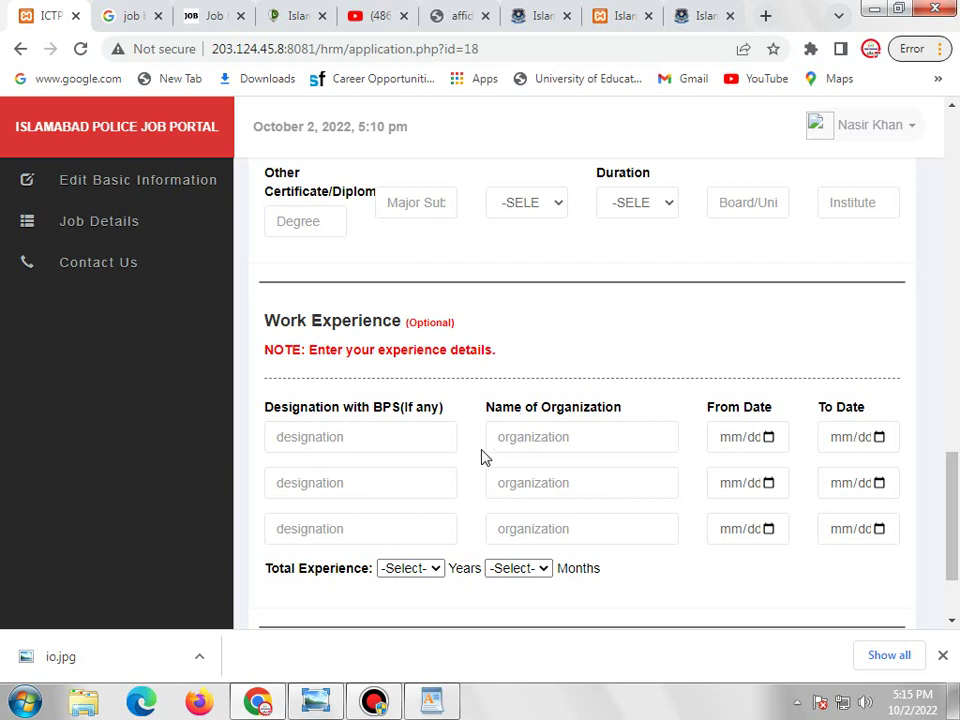
# Save the completed application form at the bottom of the page.
pyautogui.scroll(-1, 488, 450)
pyautogui.scroll(-1, 489, 450)
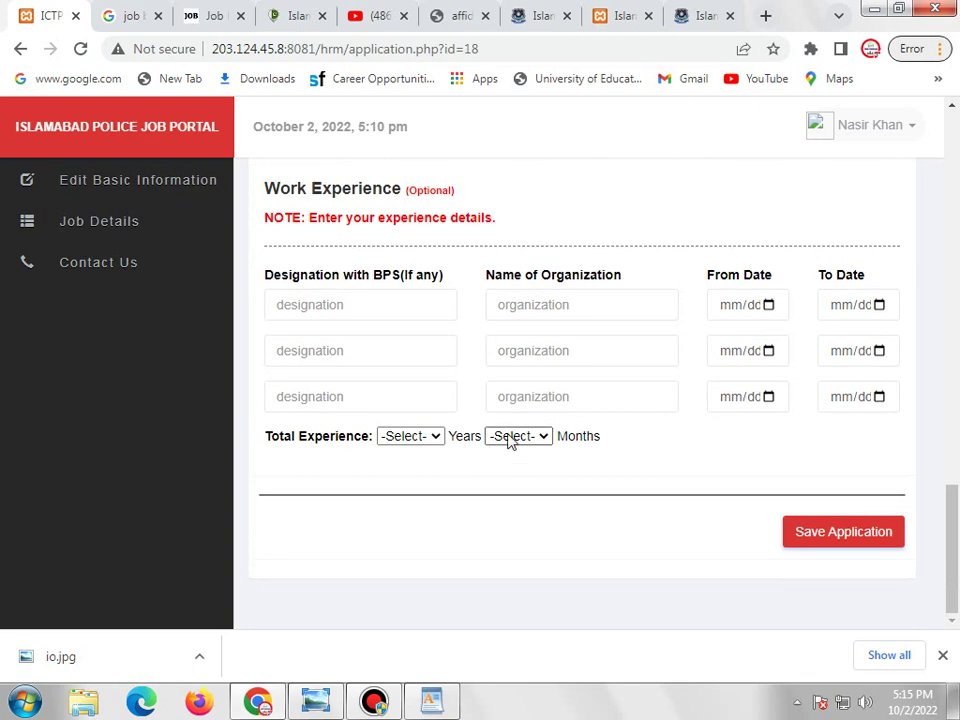
pyautogui.scroll(6, 508, 441)
pyautogui.scroll(5, 538, 399)
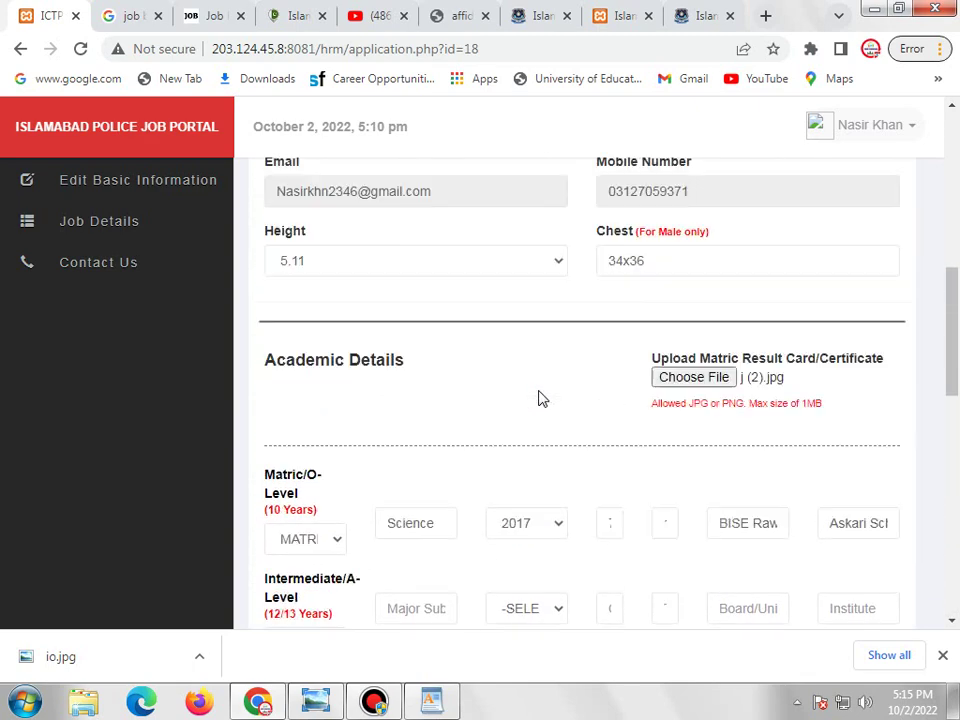
pyautogui.scroll(-5, 538, 399)
pyautogui.scroll(-5, 540, 399)
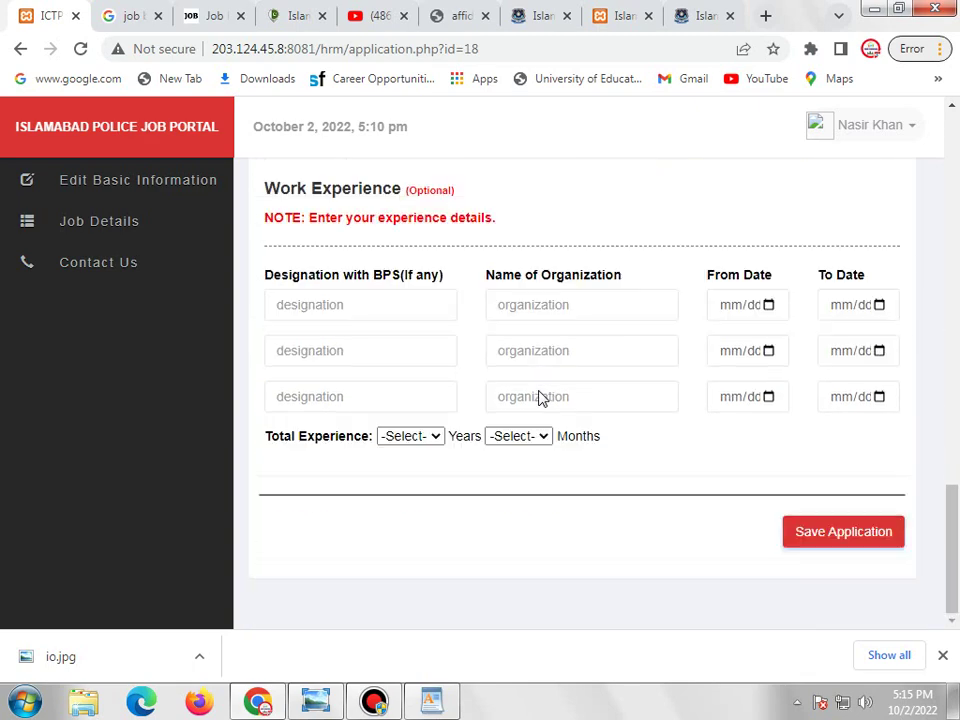
pyautogui.click(842, 542)
pyautogui.click(380, 700)
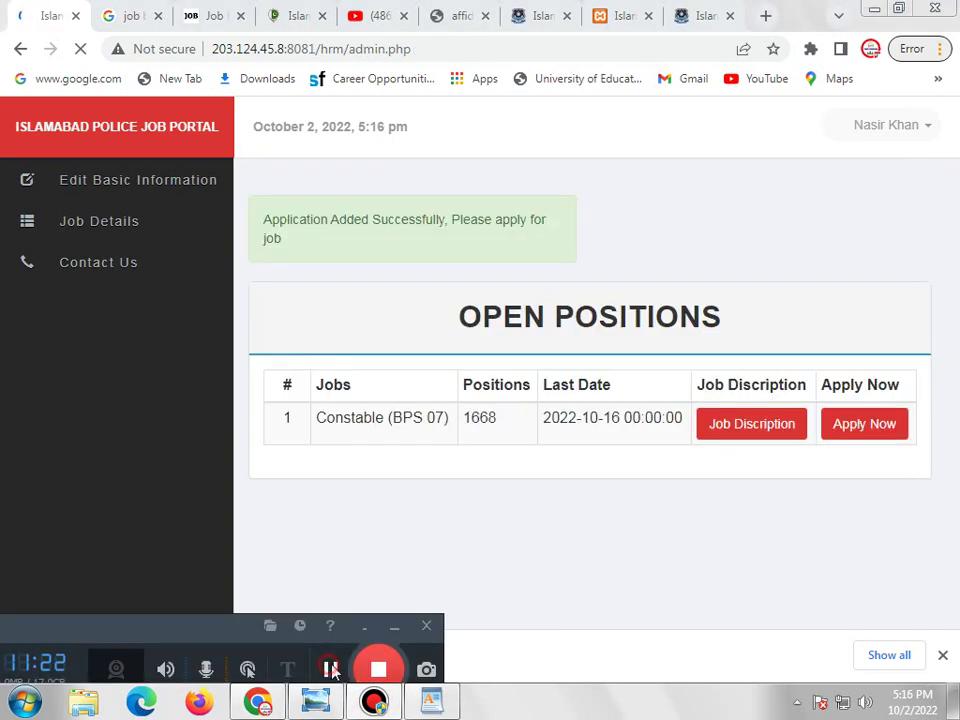
# Read and close the Constable (BPS 07) job description, then choose Apply Now.
pyautogui.click(393, 627)
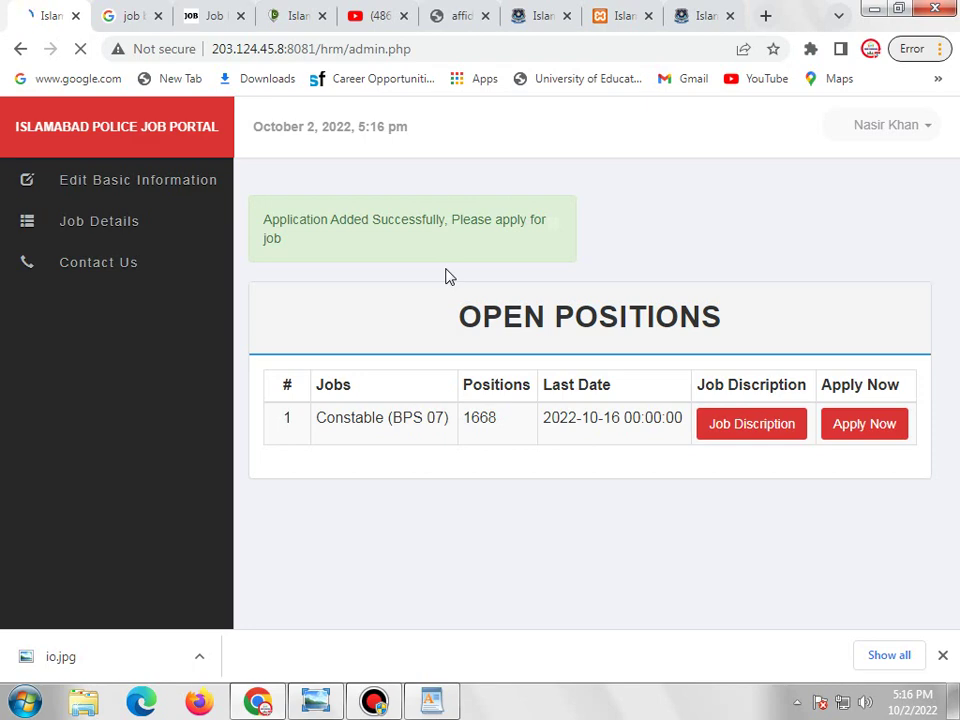
pyautogui.click(738, 428)
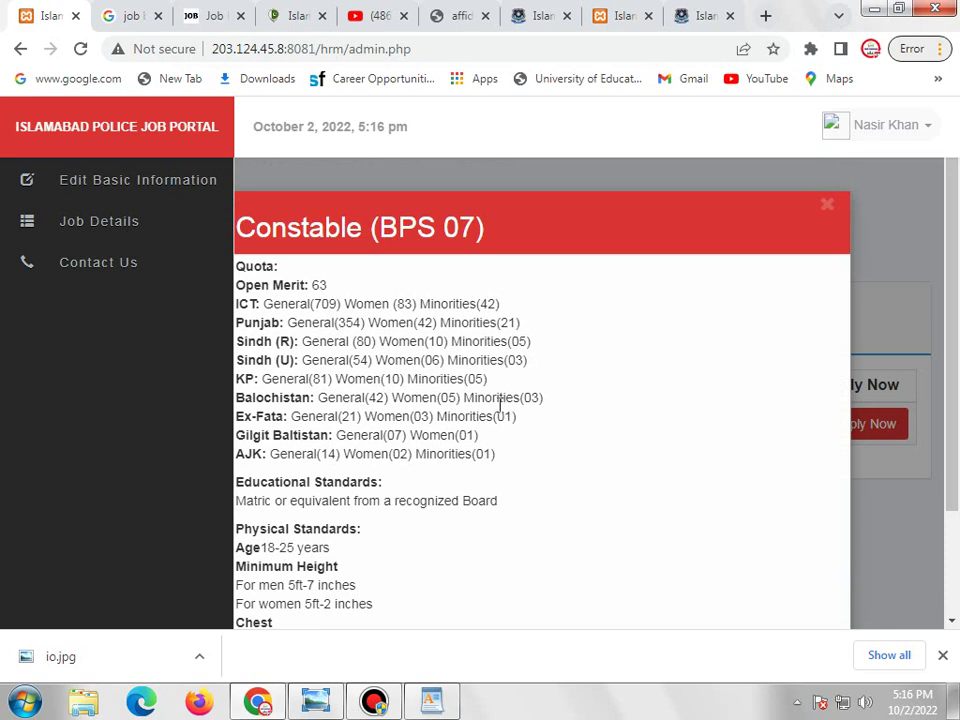
pyautogui.scroll(-2, 500, 404)
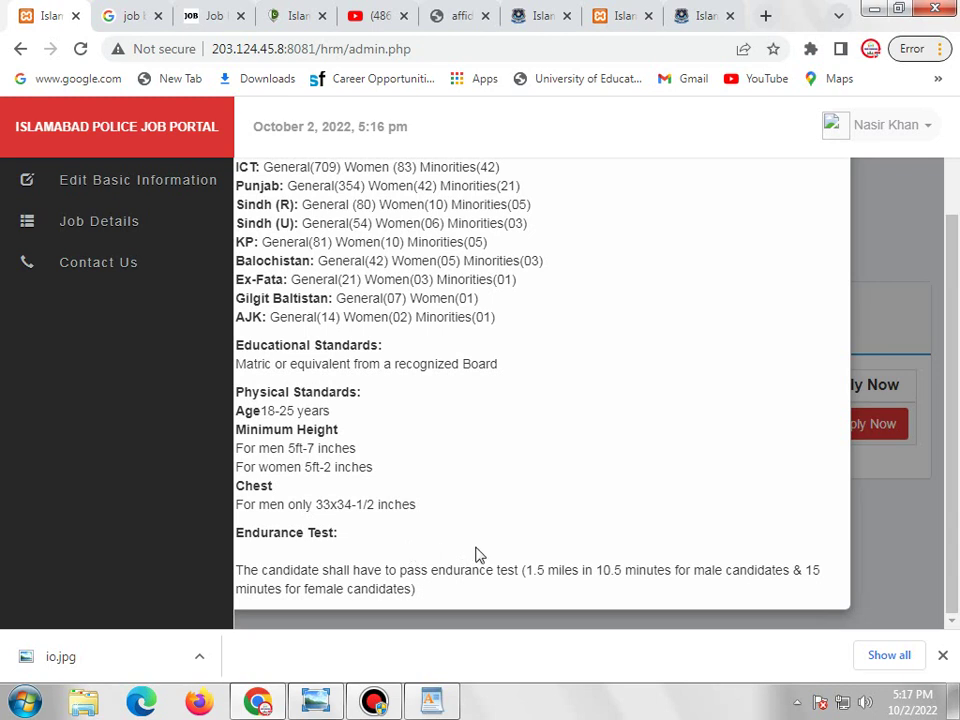
pyautogui.click(893, 546)
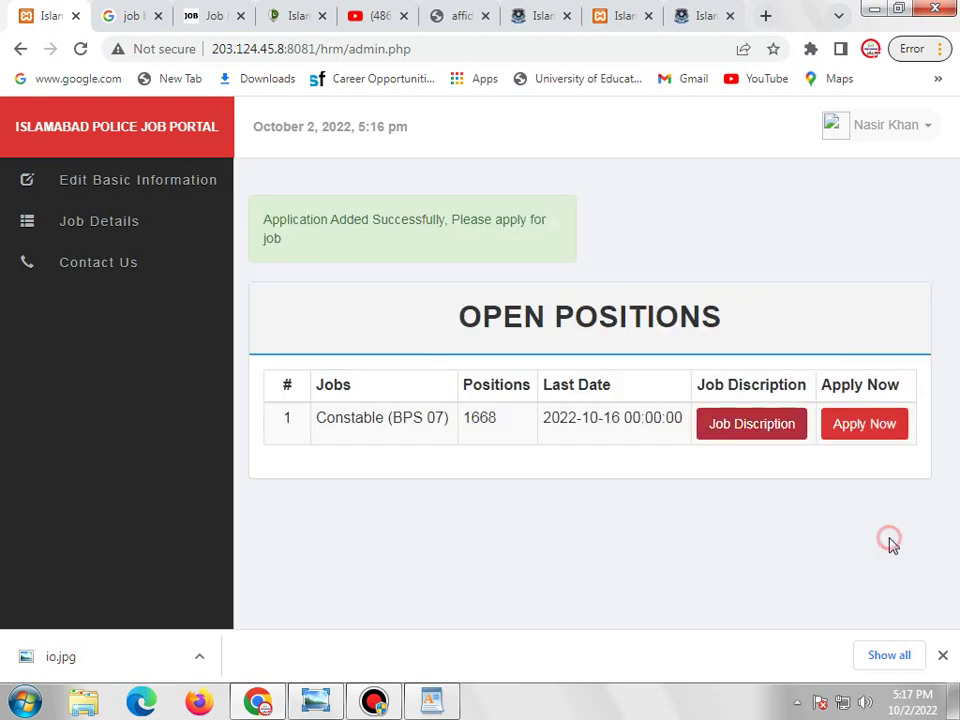
pyautogui.click(855, 426)
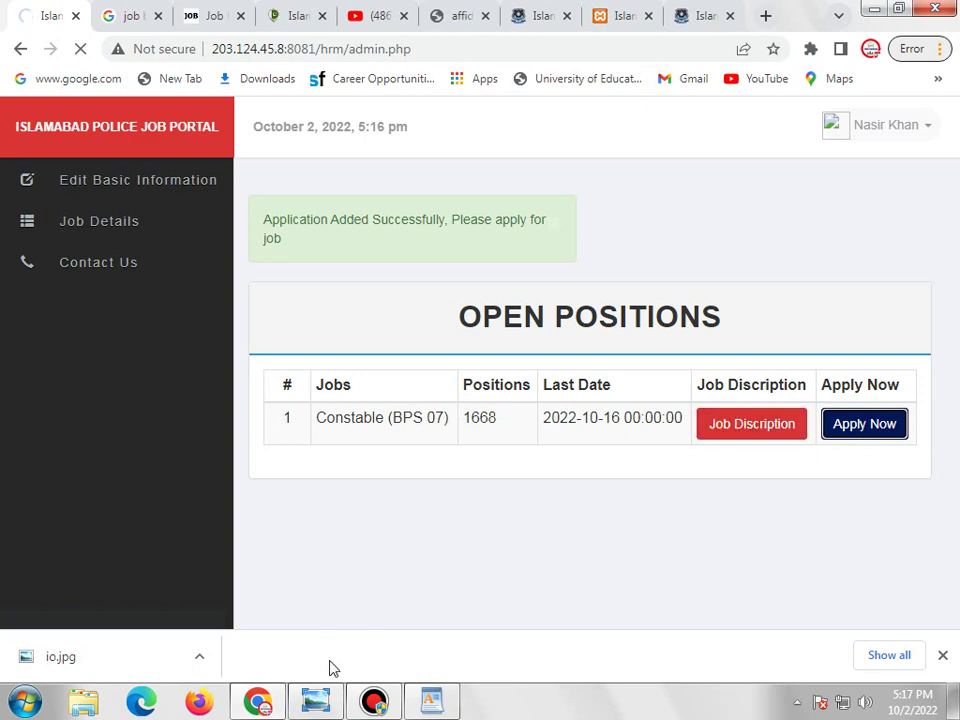
pyautogui.click(373, 705)
# Pick Rawalpindi, Islamabad and Lahore as the 1st, 2nd and 3rd test cities.
pyautogui.click(279, 454)
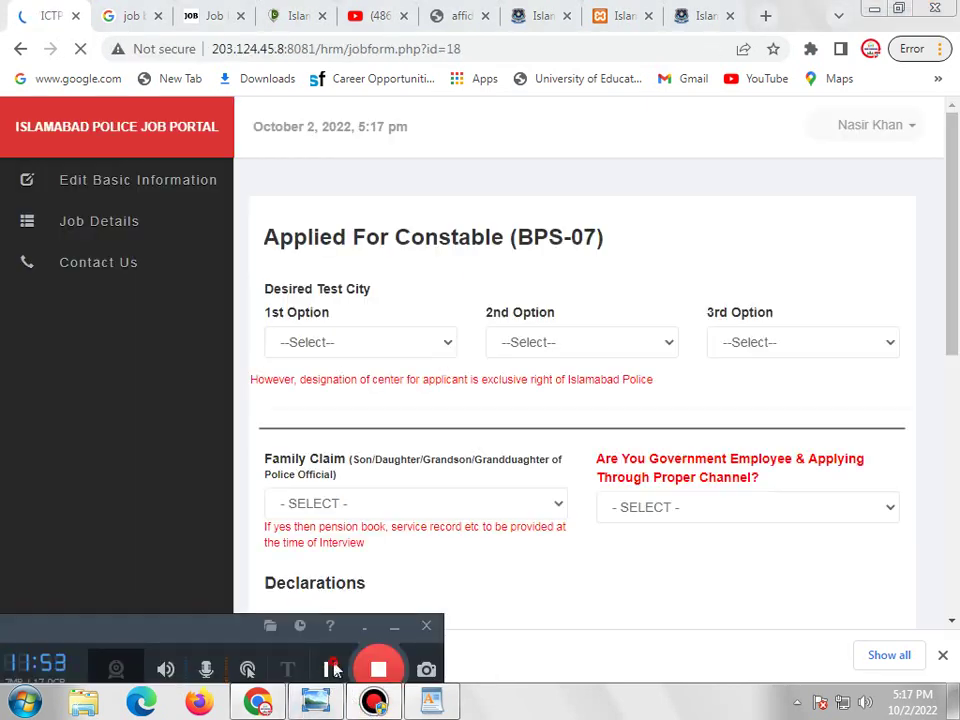
pyautogui.click(386, 632)
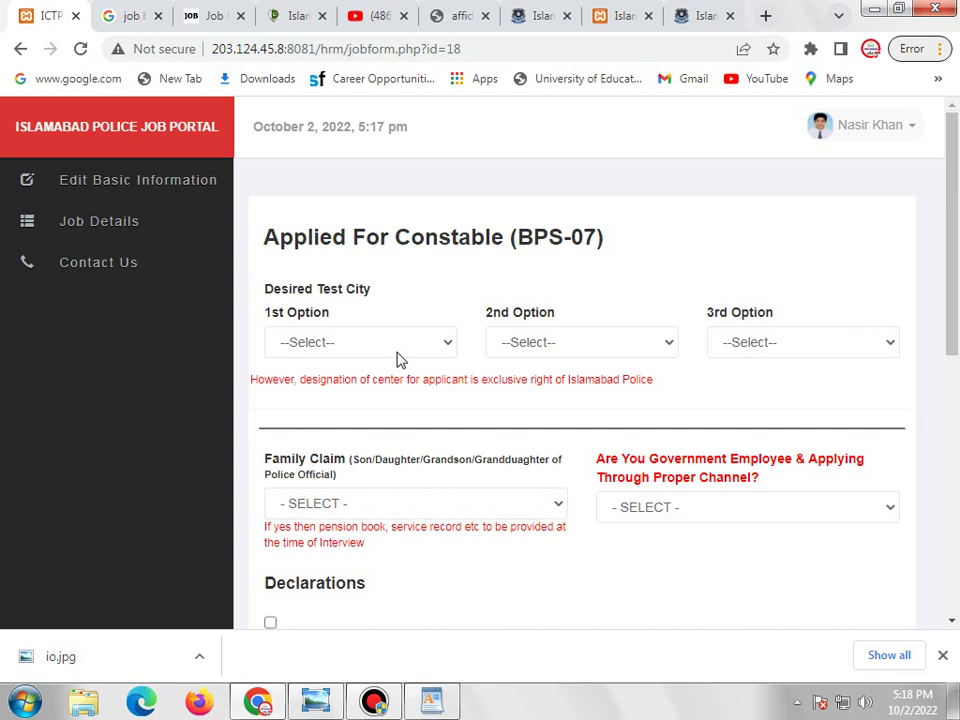
pyautogui.click(398, 350)
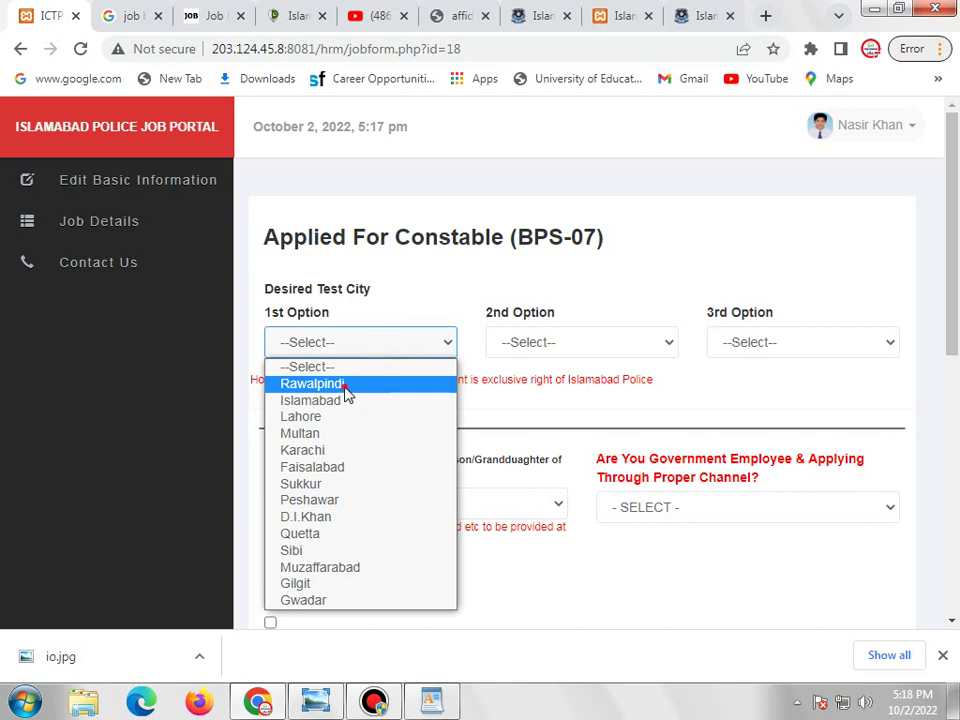
pyautogui.click(344, 387)
pyautogui.click(372, 356)
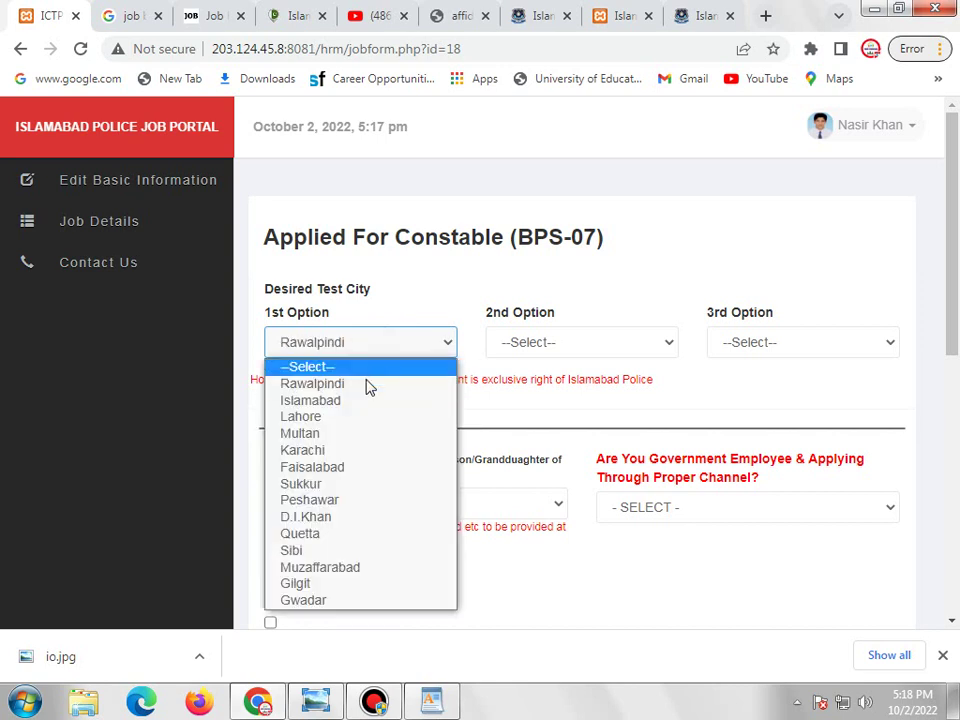
pyautogui.click(529, 407)
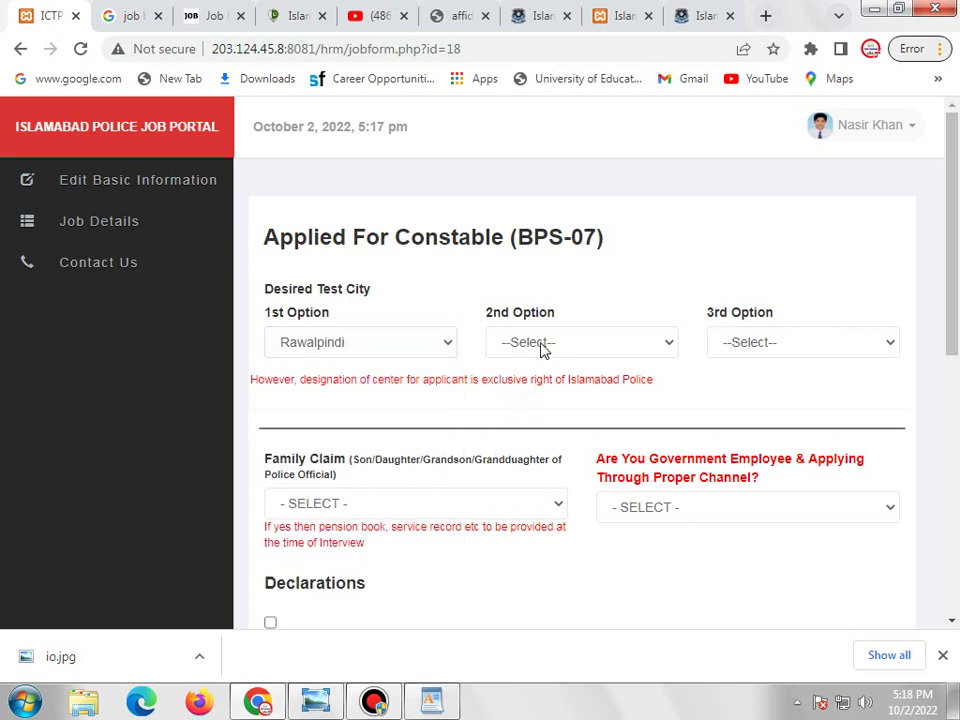
pyautogui.click(543, 345)
pyautogui.click(495, 400)
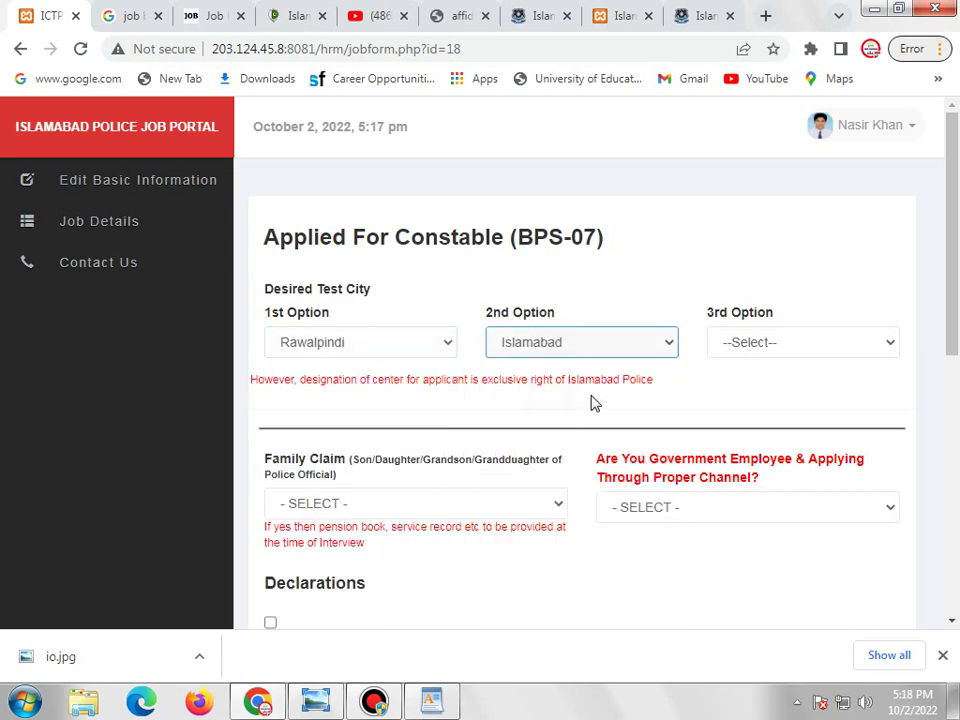
pyautogui.click(621, 396)
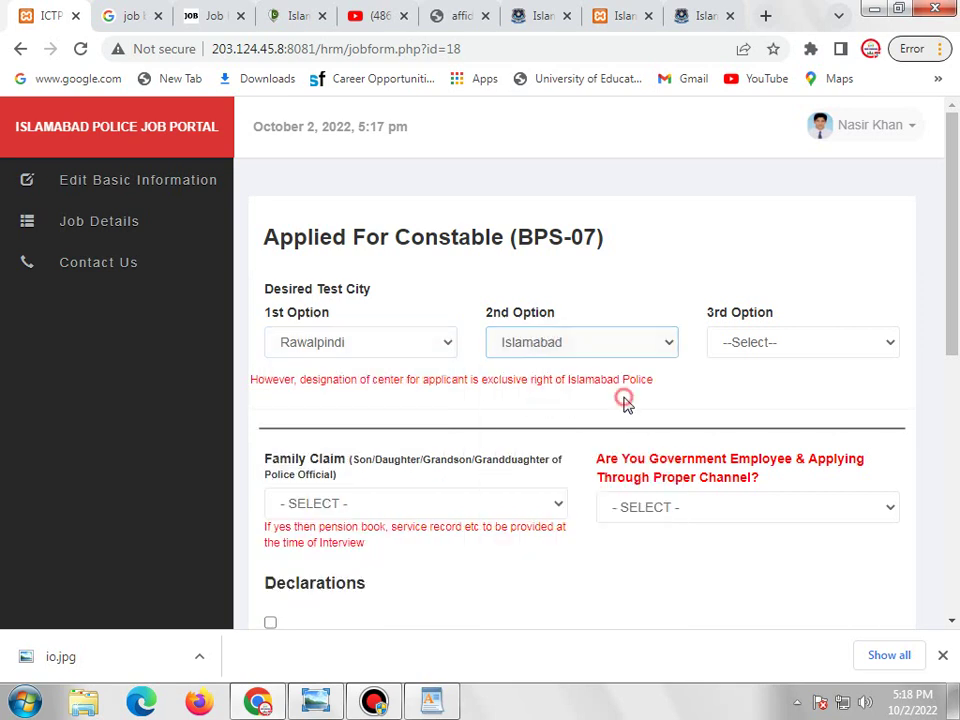
pyautogui.click(777, 341)
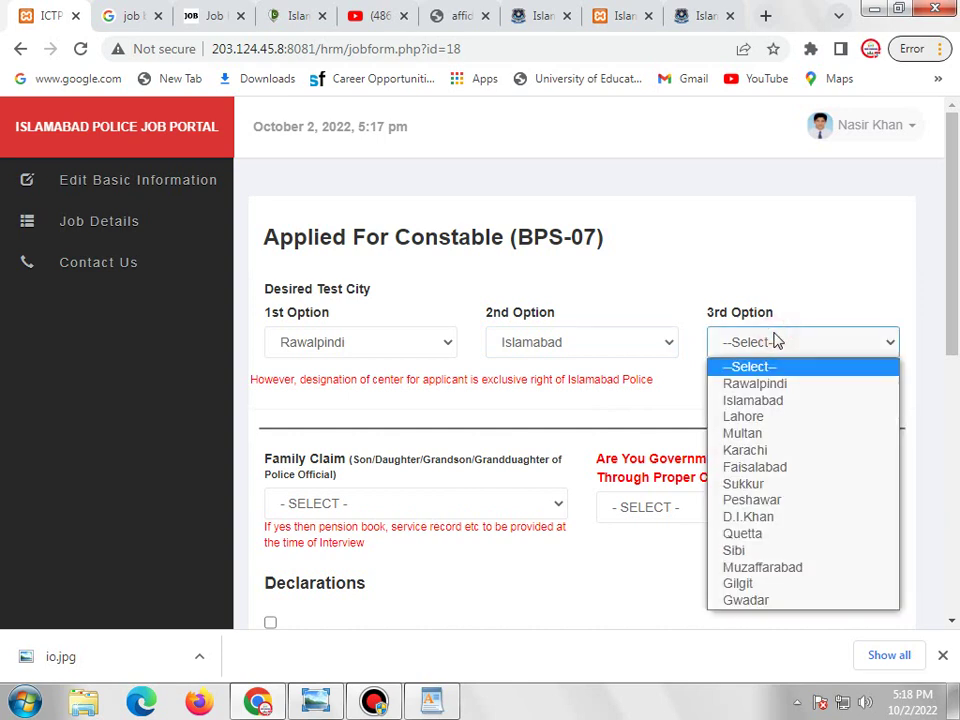
pyautogui.click(741, 416)
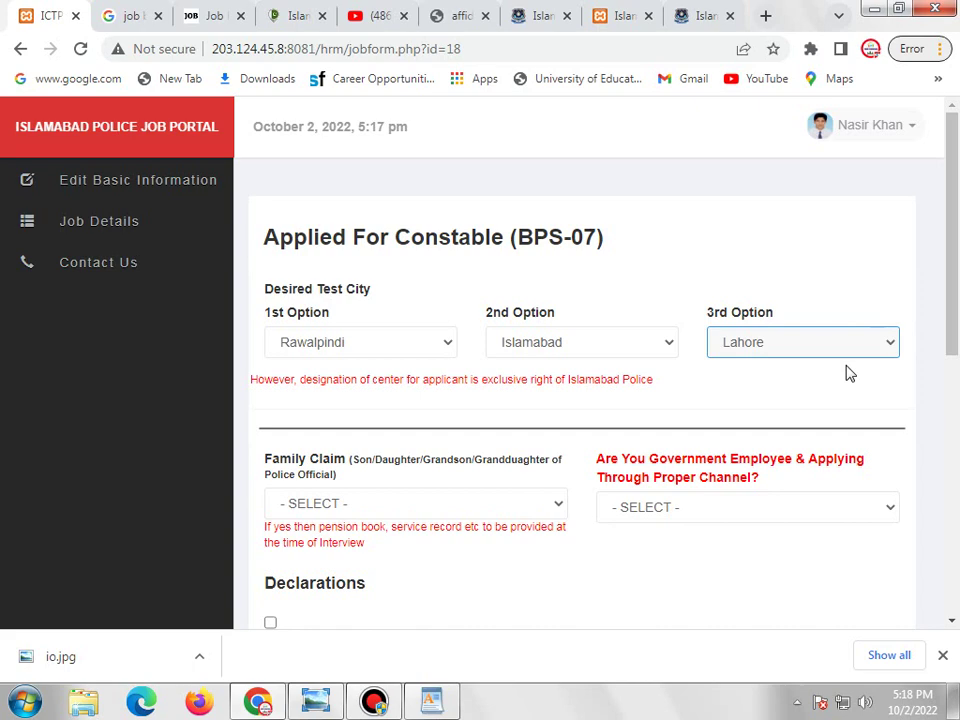
pyautogui.scroll(-2, 849, 373)
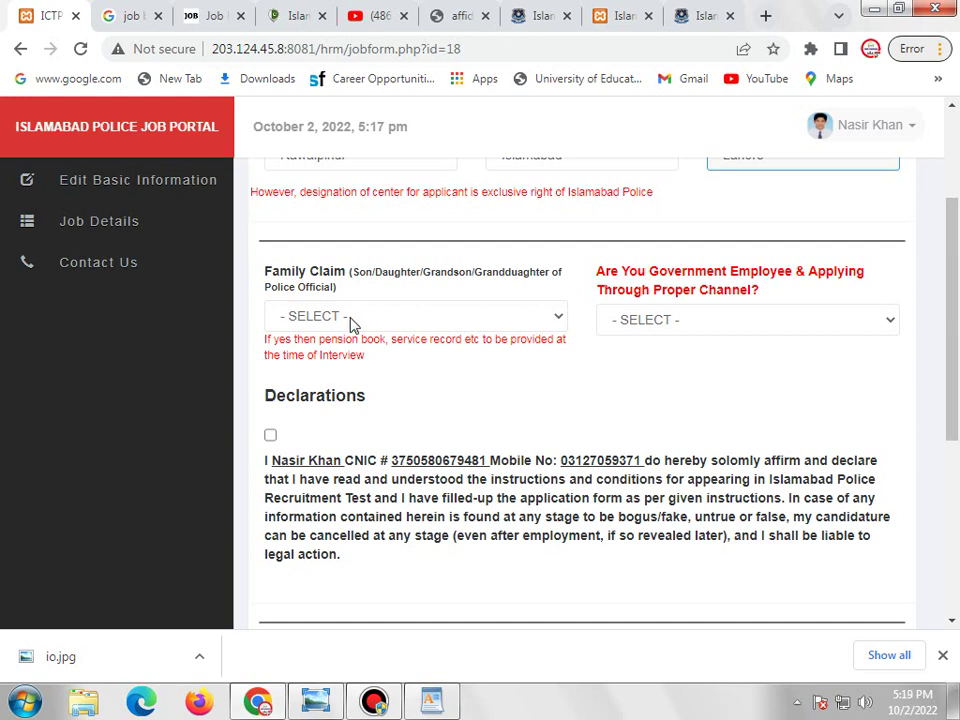
# Answer NO to both the Family Claim and Government Employee questions.
pyautogui.click(350, 318)
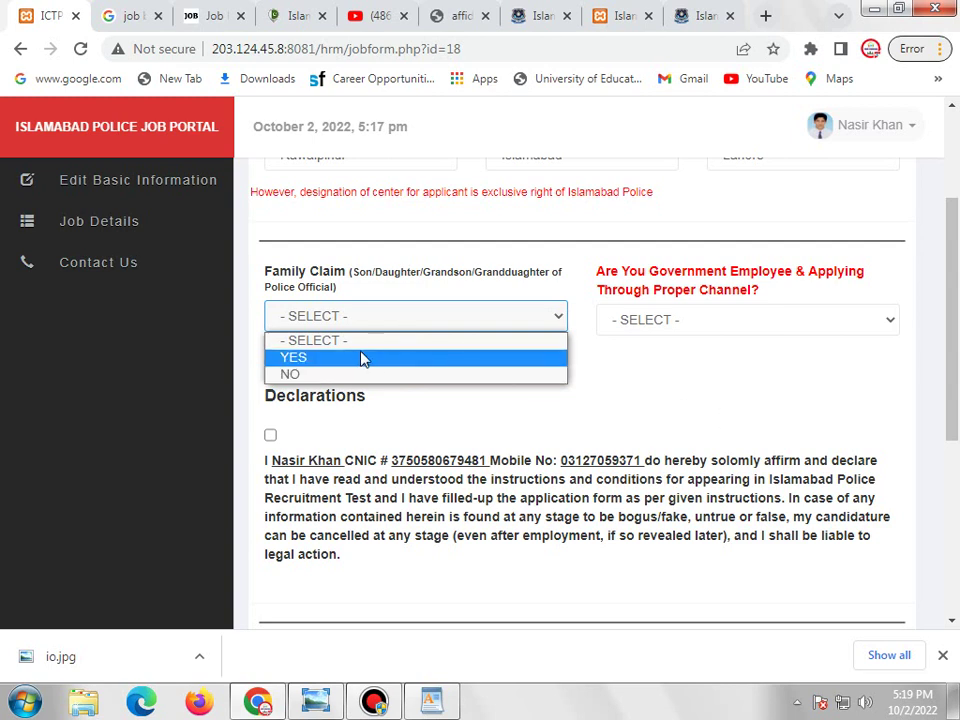
pyautogui.click(314, 376)
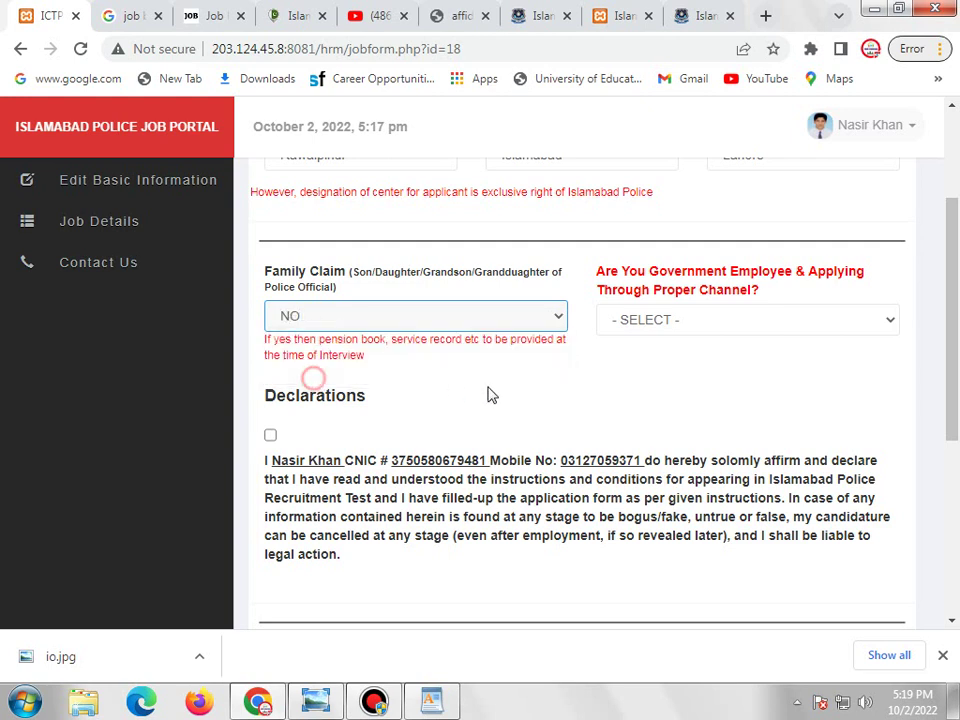
pyautogui.click(719, 326)
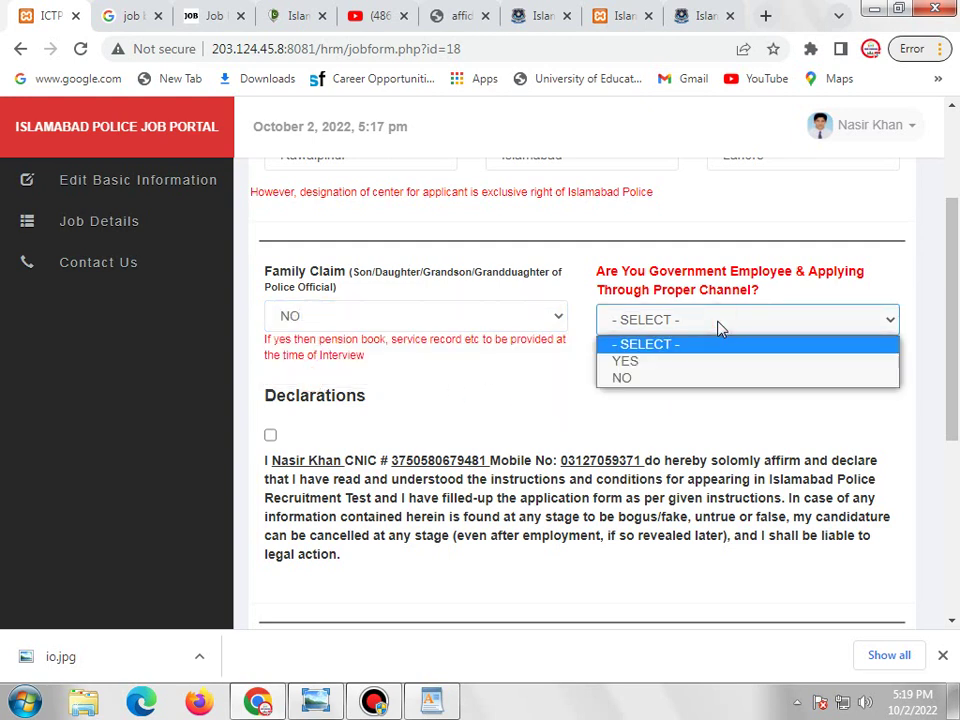
pyautogui.click(646, 382)
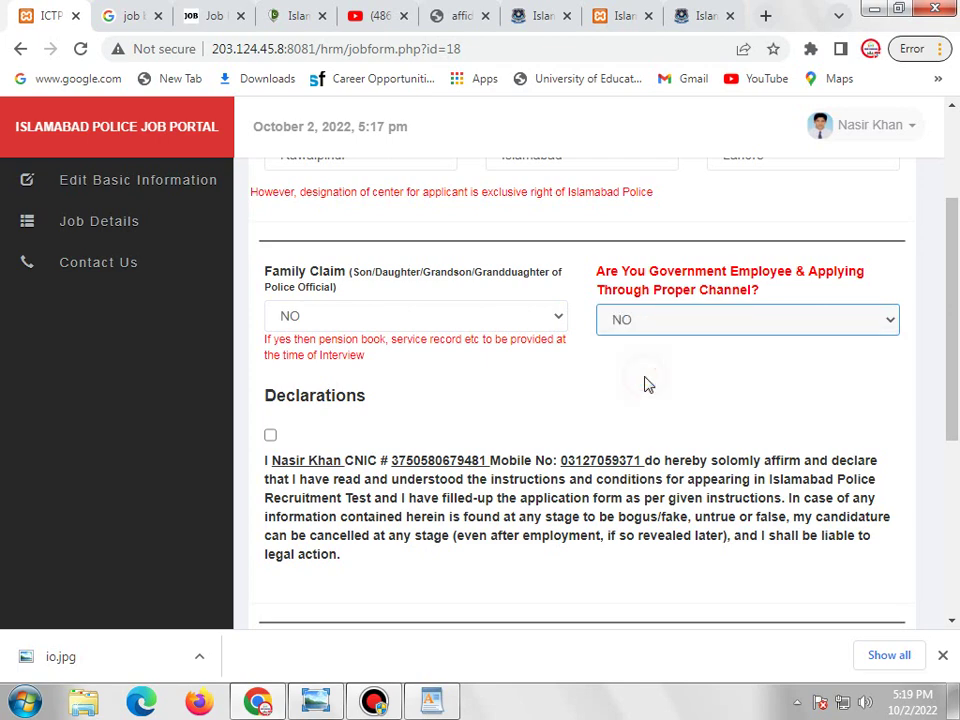
# Tick the information declaration checkbox and the affidavit Accept checkbox.
pyautogui.scroll(-2, 604, 360)
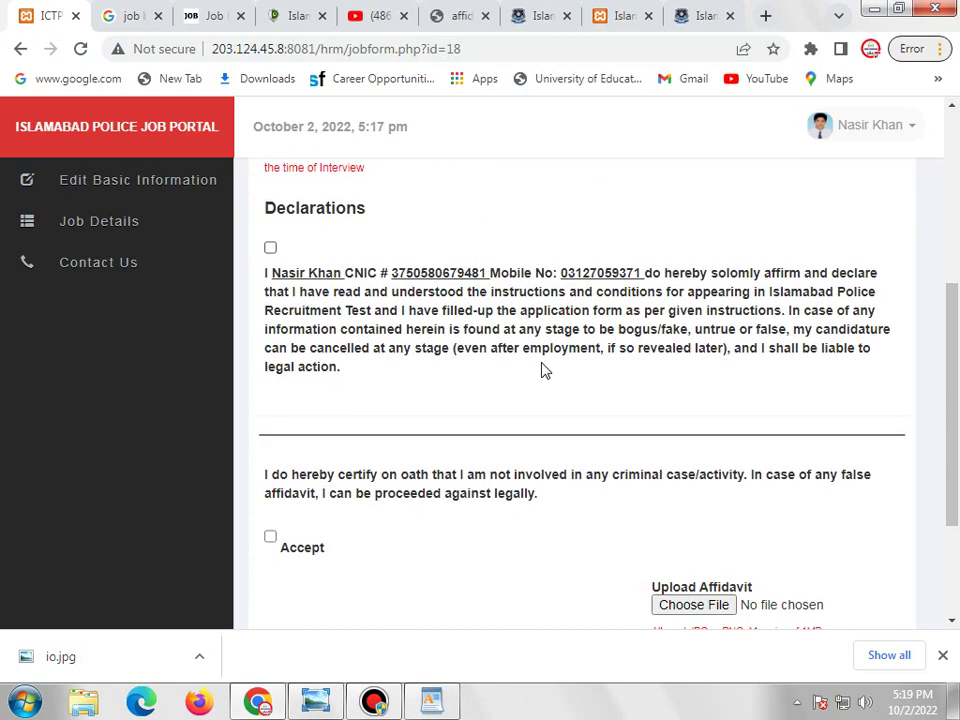
pyautogui.click(270, 248)
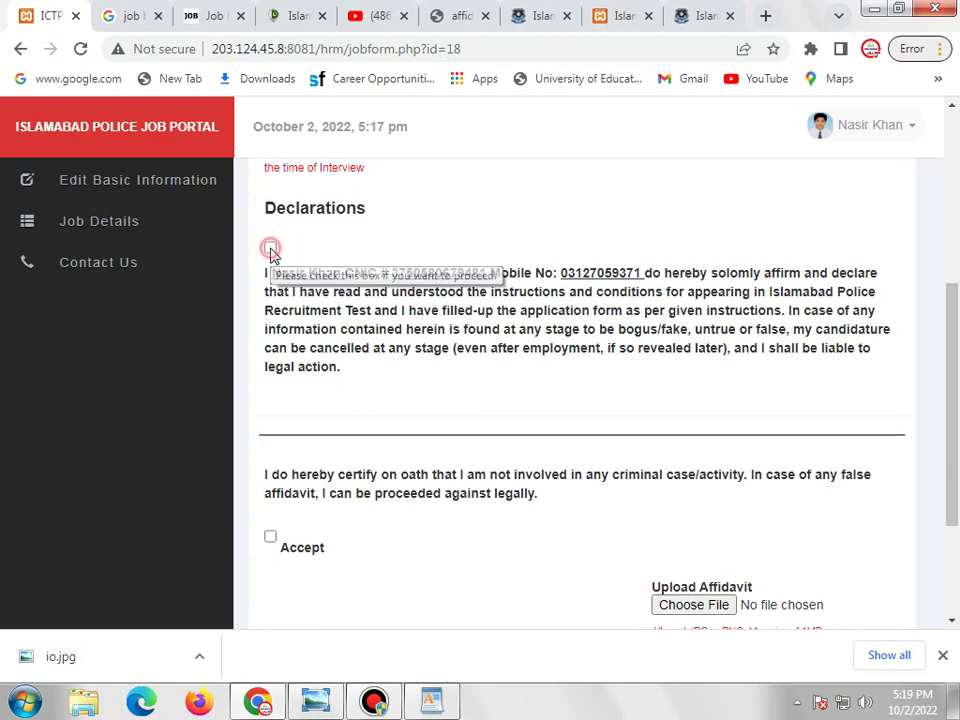
pyautogui.scroll(-1, 390, 309)
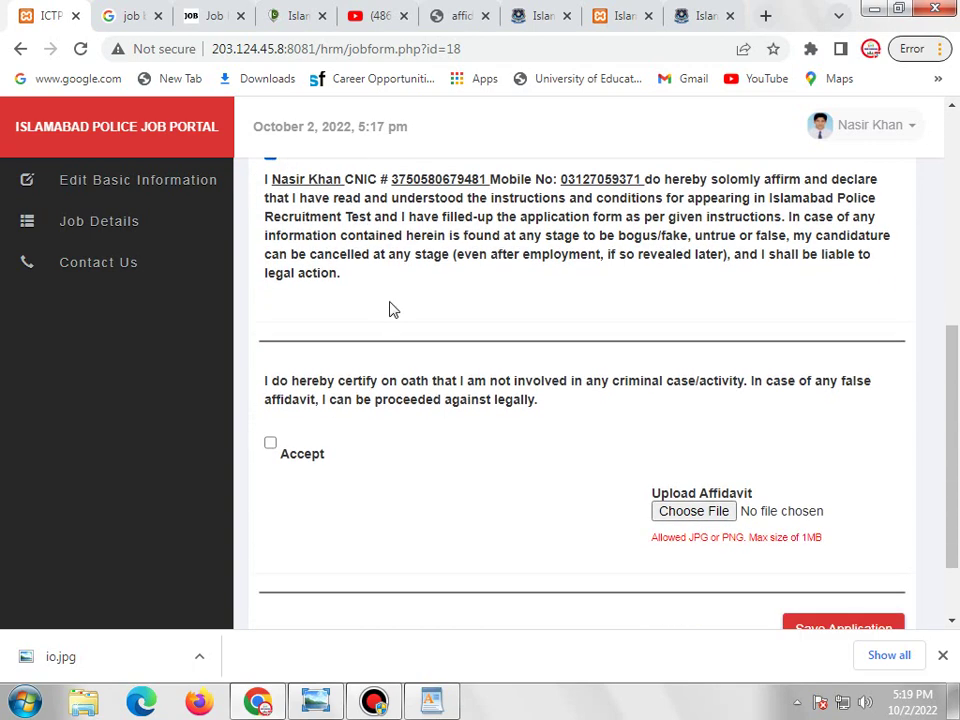
pyautogui.click(270, 443)
pyautogui.scroll(-1, 525, 422)
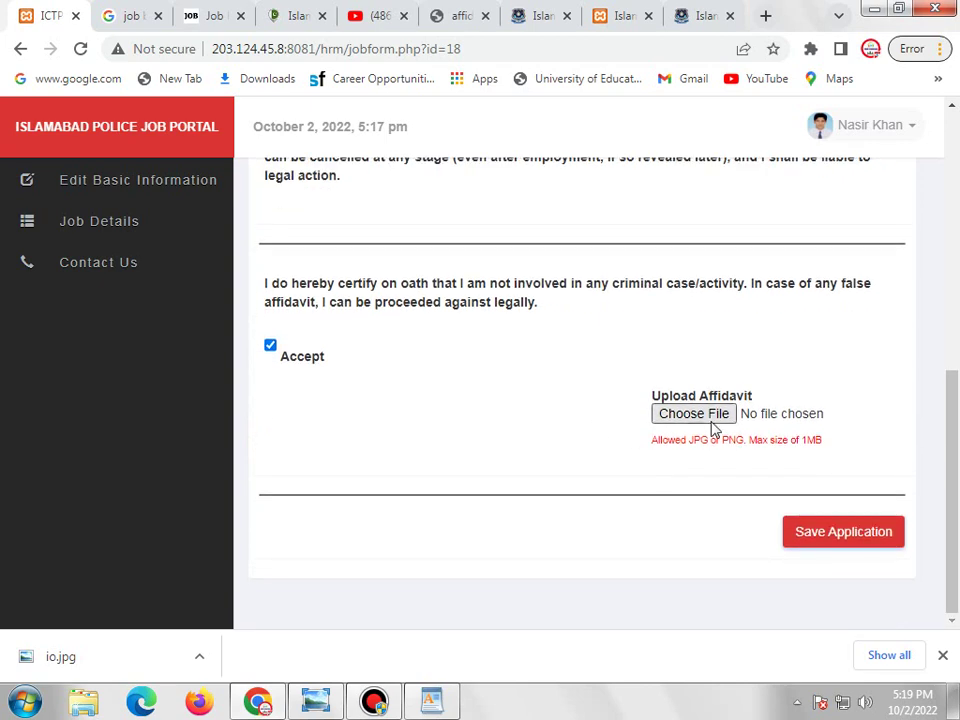
# Review the affidavit PDF, then attach 3-page-001.jpg from Local Disk (F:) as the affidavit.
pyautogui.click(459, 17)
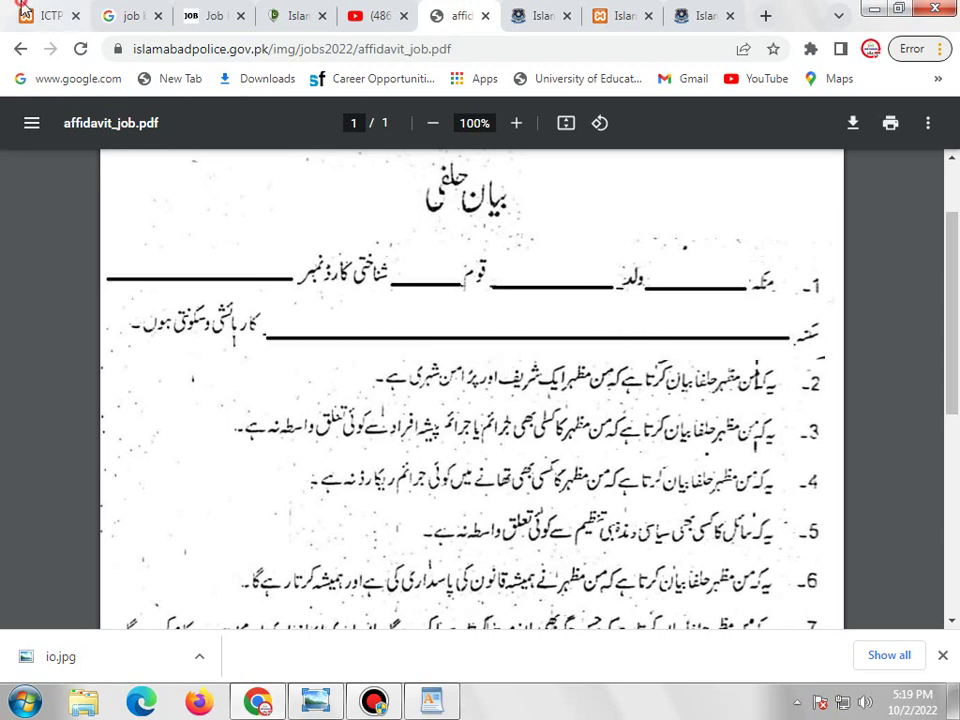
pyautogui.hotkey('ctrl', '1')
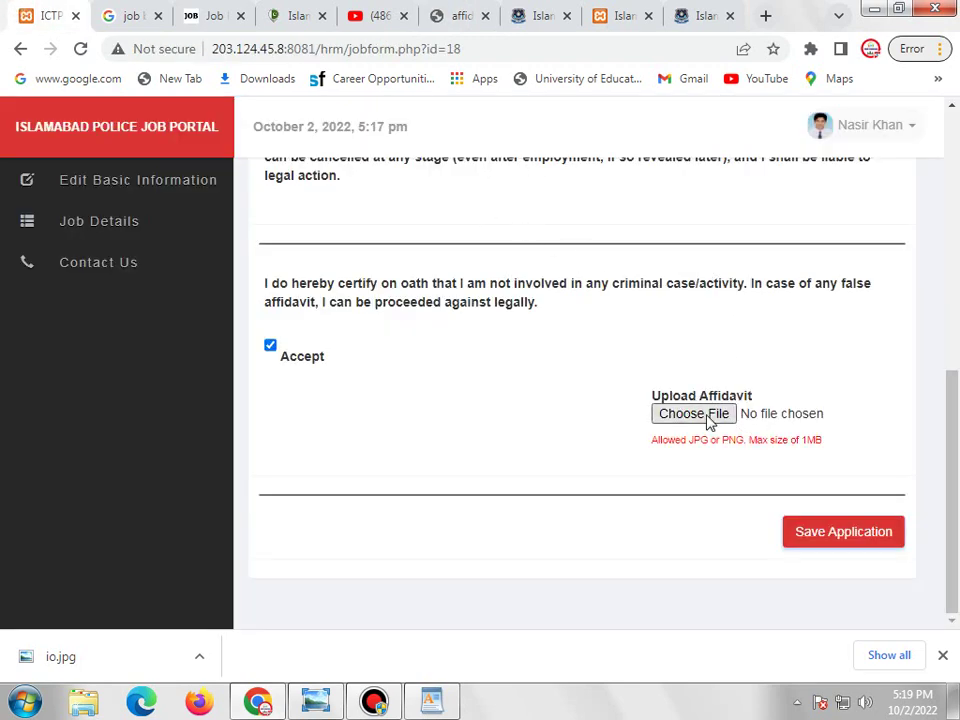
pyautogui.click(706, 415)
pyautogui.doubleClick(792, 148)
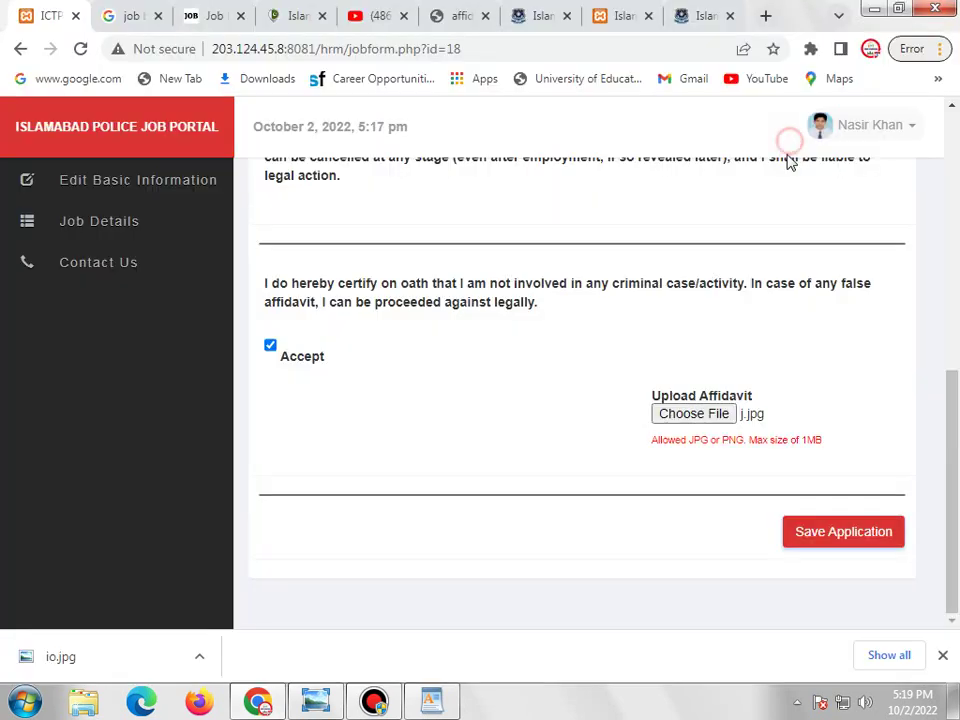
pyautogui.click(728, 421)
pyautogui.click(113, 424)
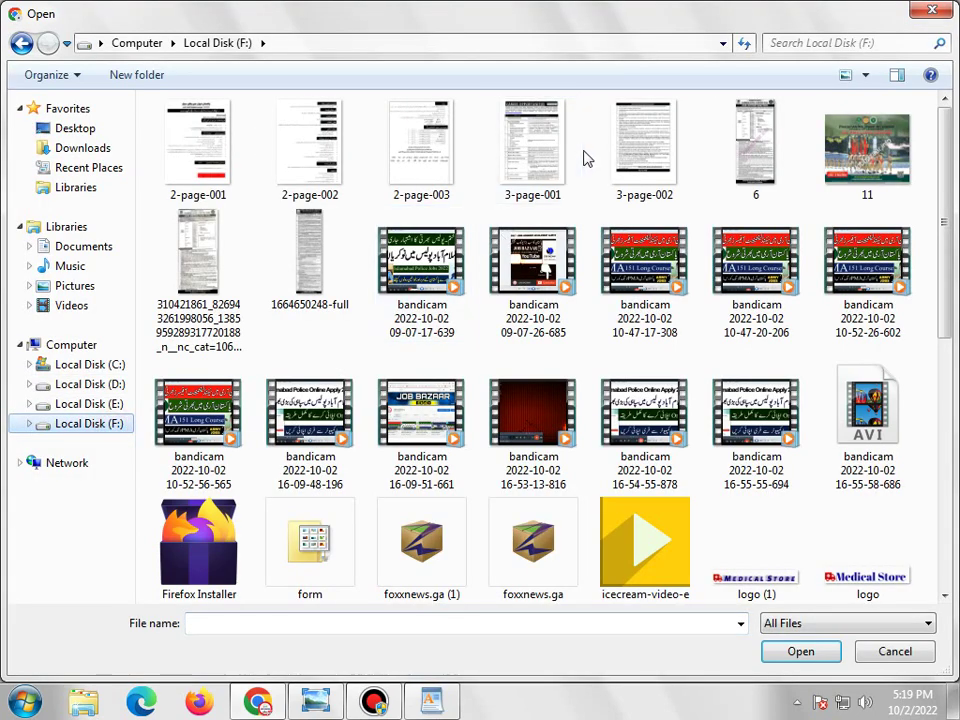
pyautogui.doubleClick(535, 150)
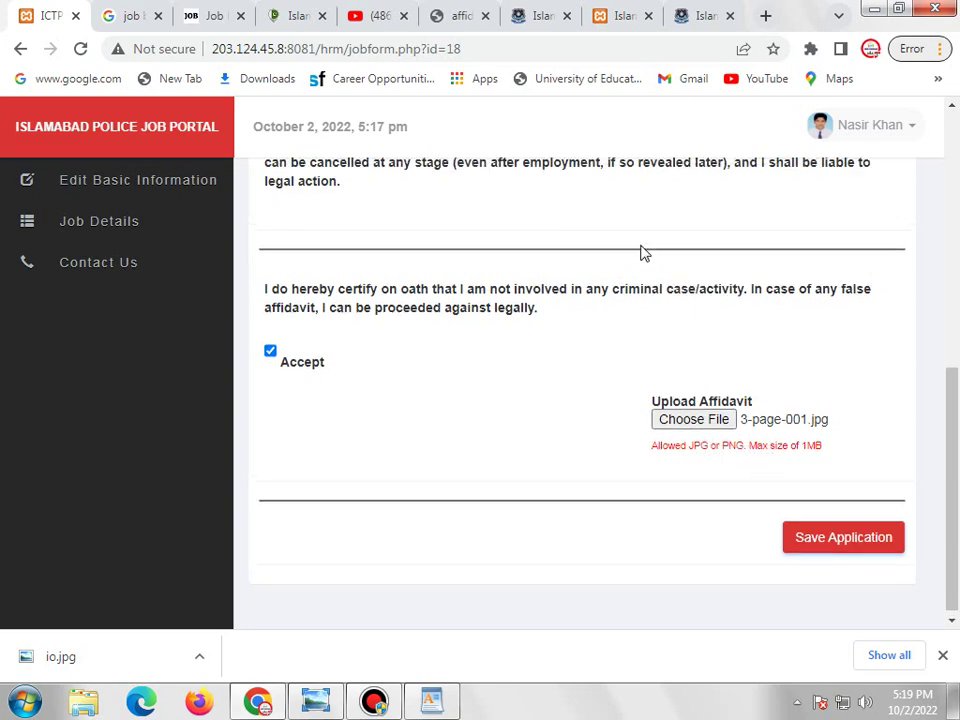
# Save the Constable application to submit it.
pyautogui.scroll(4, 639, 251)
pyautogui.scroll(-4, 639, 251)
pyautogui.click(842, 540)
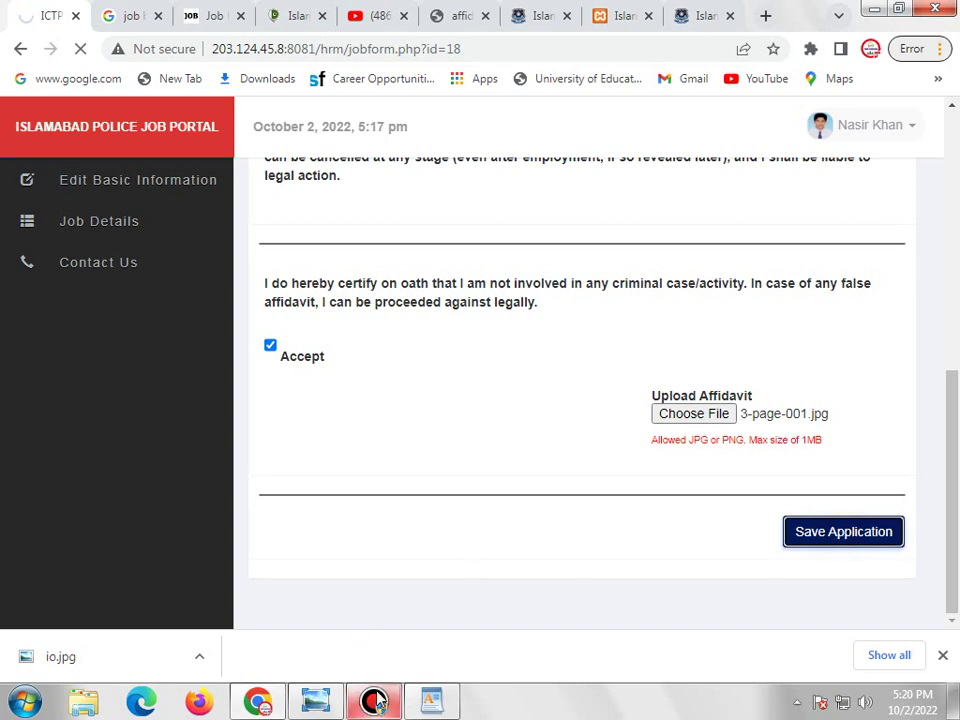
pyautogui.moveTo(330, 668)
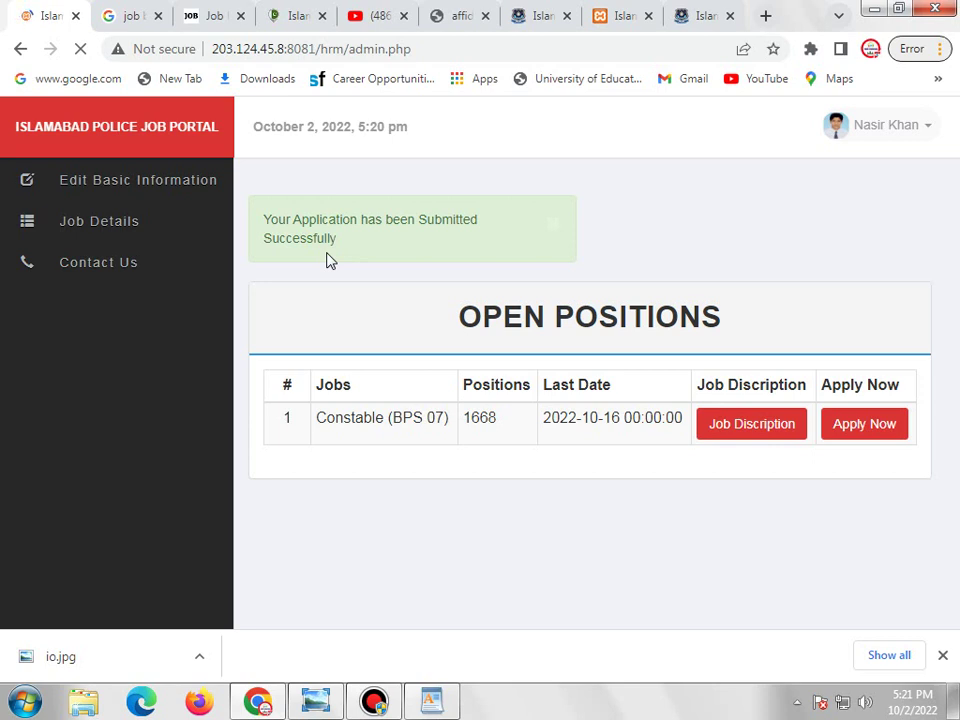
# Apply for Constable again to see 'Already Applied for this Job!', glance at the login page, then return.
pyautogui.click(868, 439)
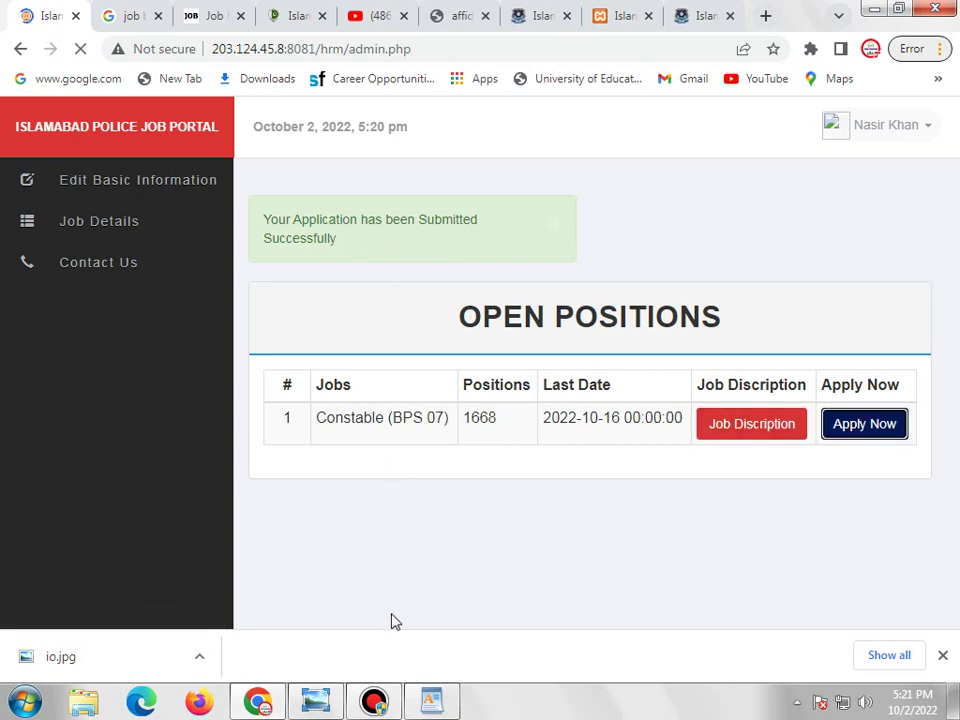
pyautogui.click(375, 700)
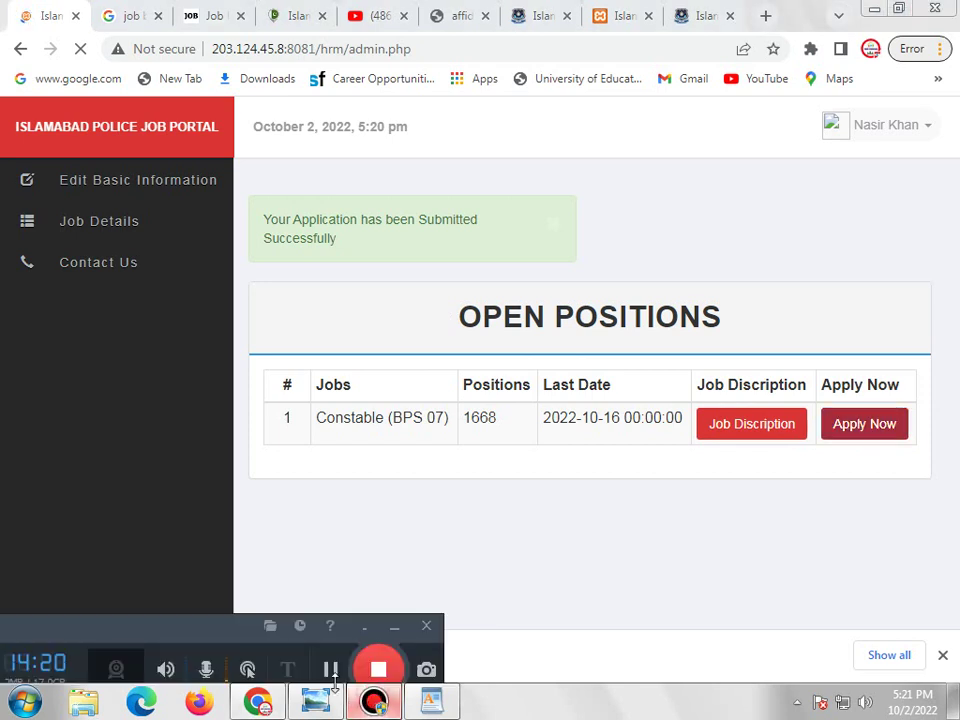
pyautogui.click(394, 629)
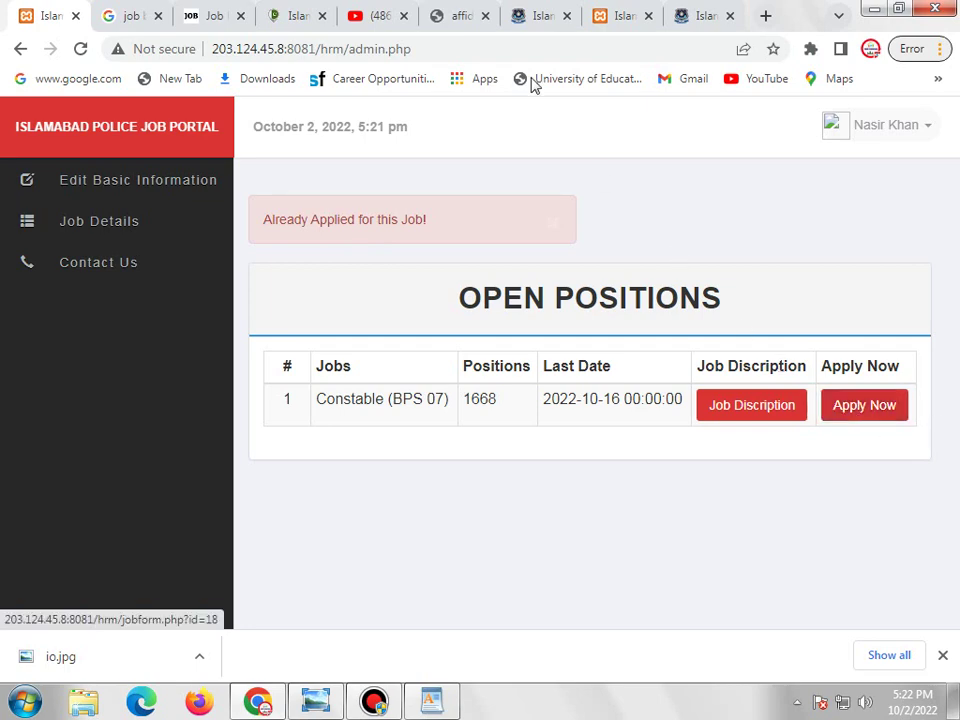
pyautogui.click(601, 26)
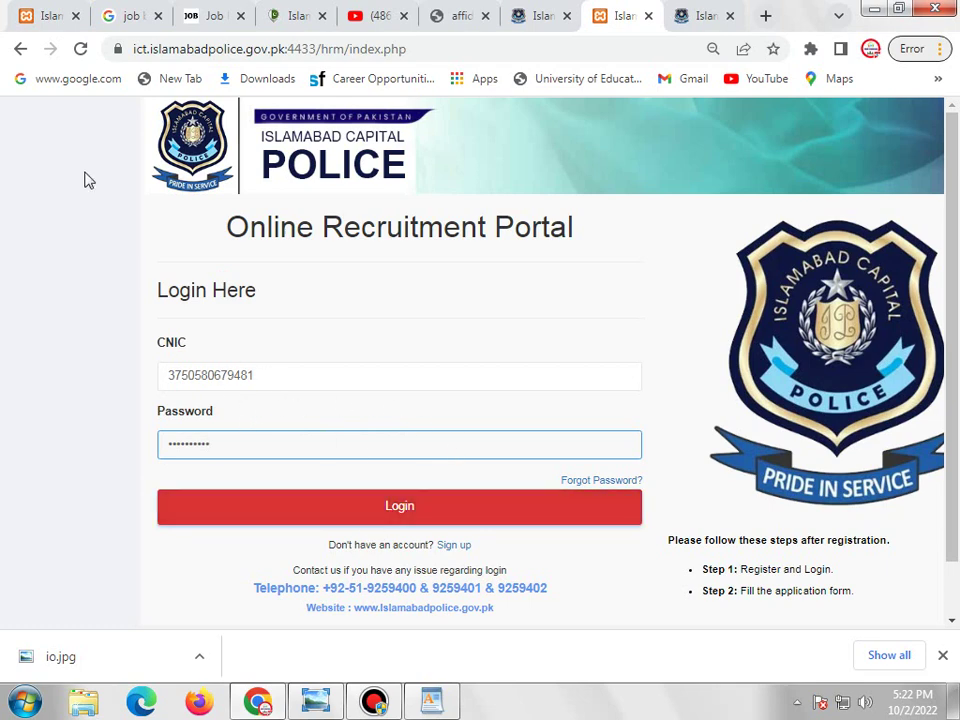
pyautogui.click(45, 15)
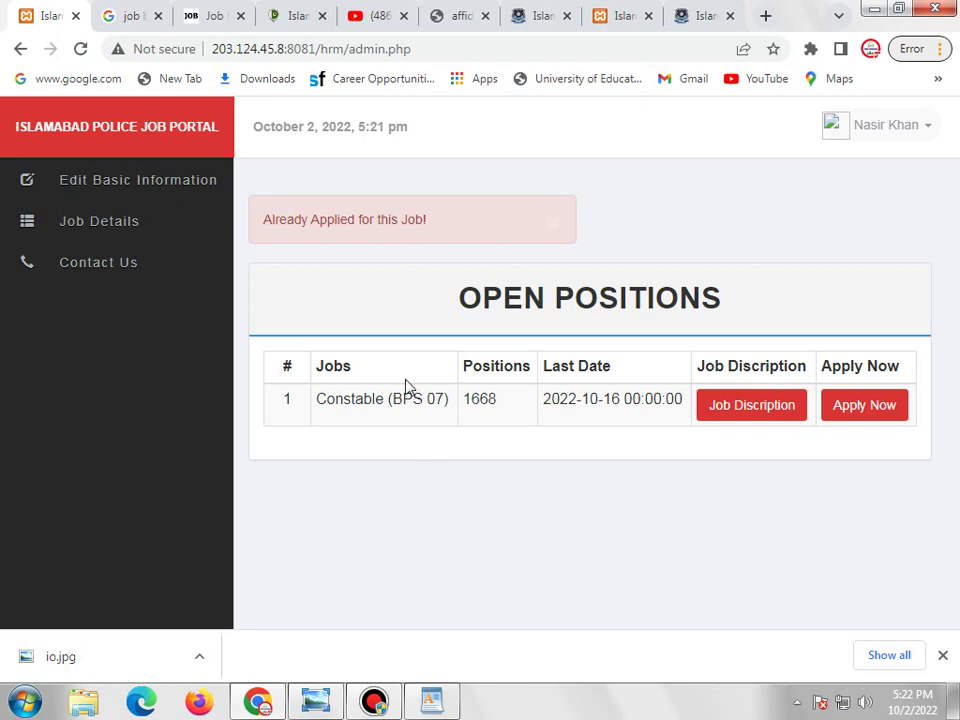
# Scroll the Islamabad Police Jobs 2022 article to the Job Opportunities table and General Instructions.
pyautogui.click(294, 18)
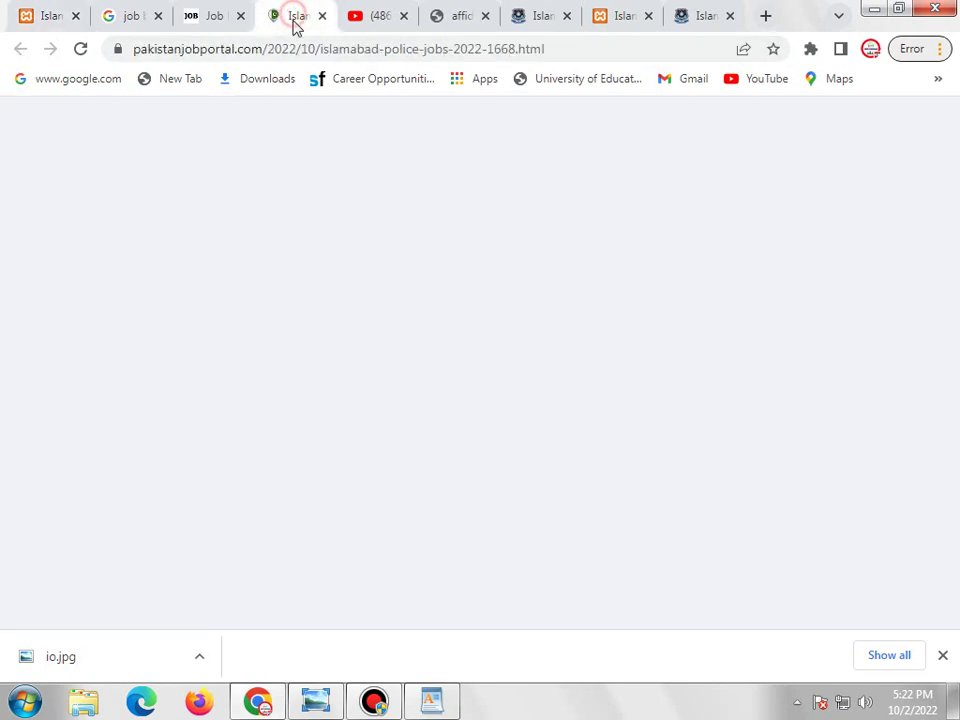
pyautogui.scroll(-4, 421, 288)
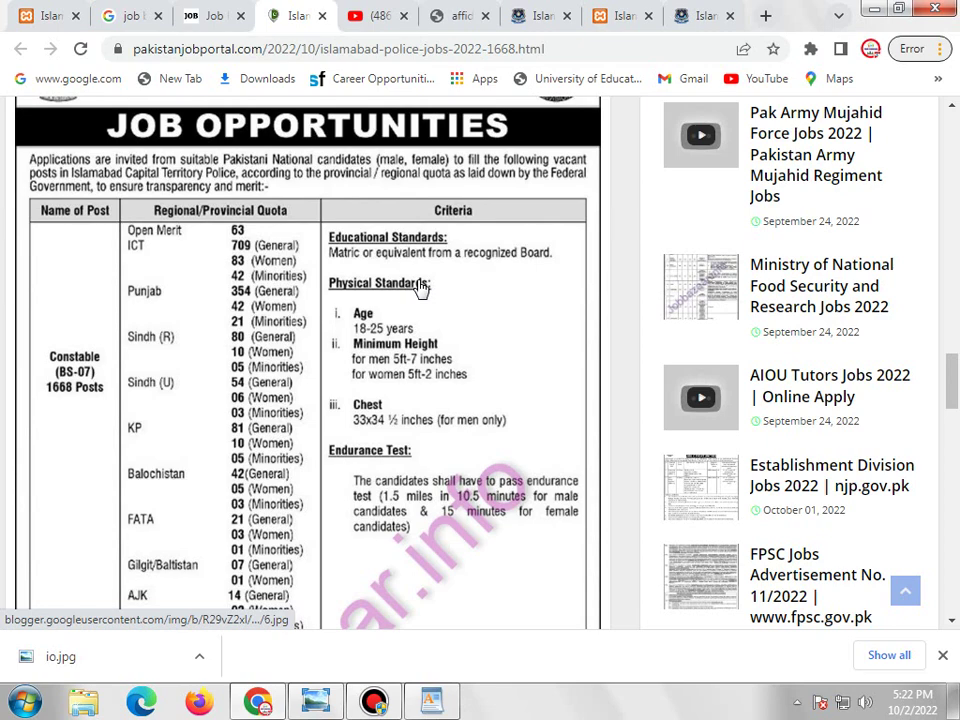
pyautogui.scroll(-3, 420, 287)
pyautogui.scroll(1, 420, 288)
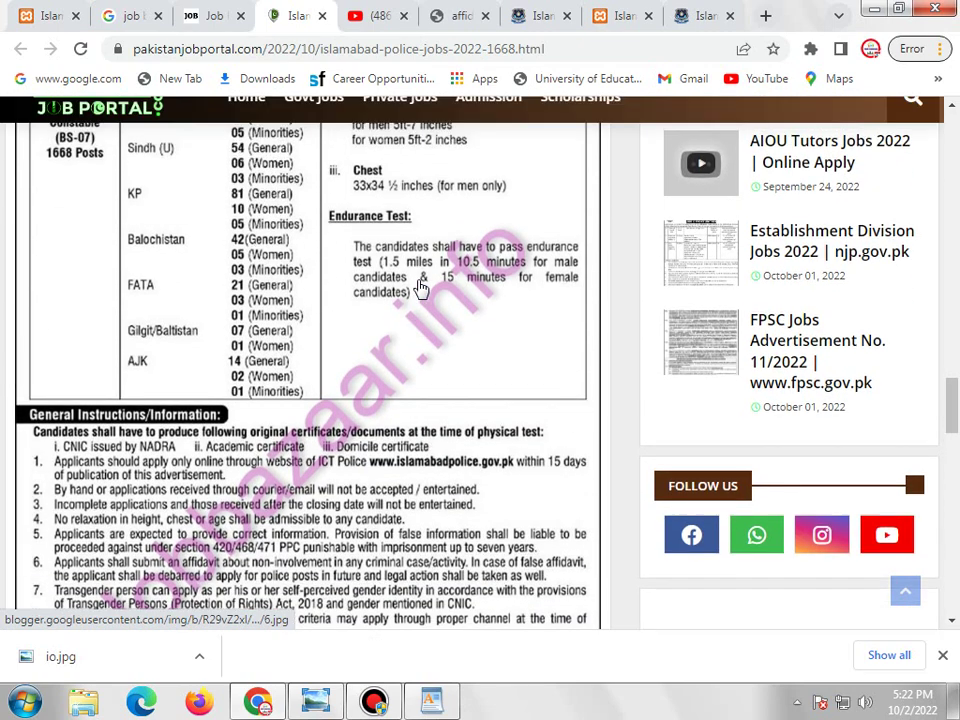